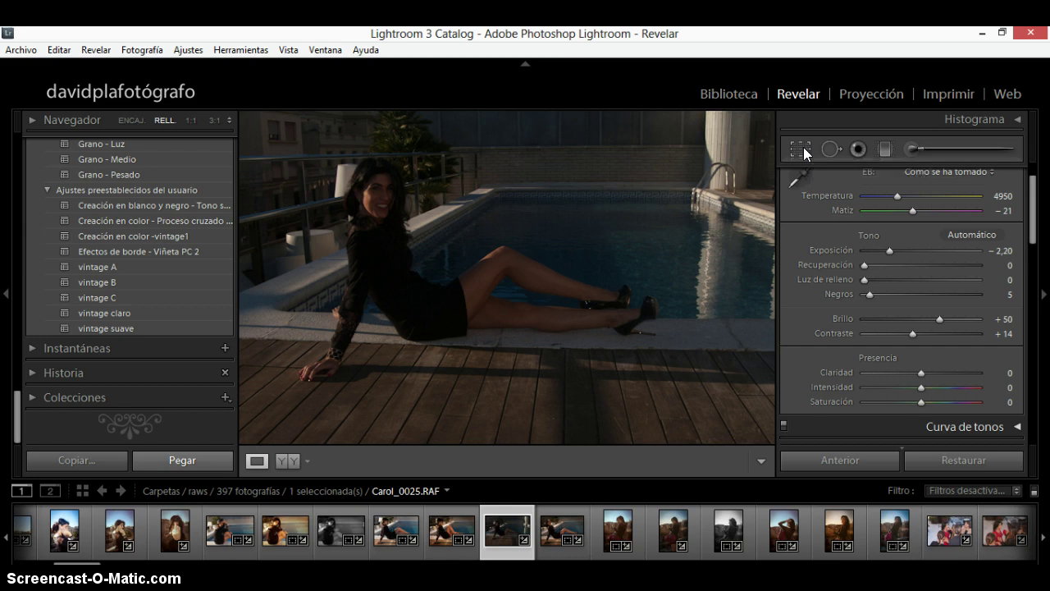
# Straighten the poolside portrait with a -1.60° rotation
pyautogui.click(803, 147)
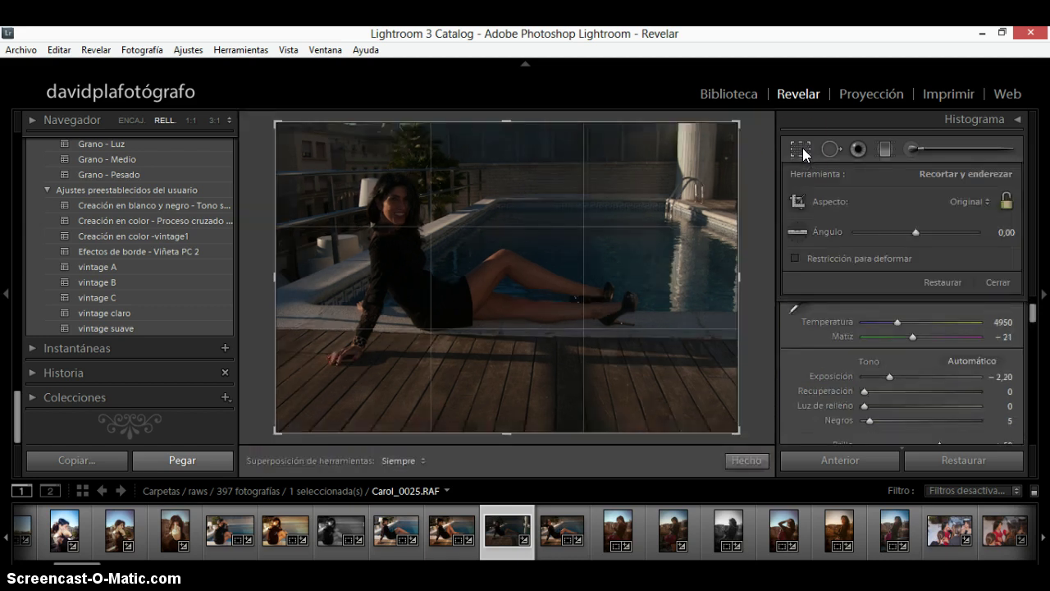
pyautogui.click(750, 125)
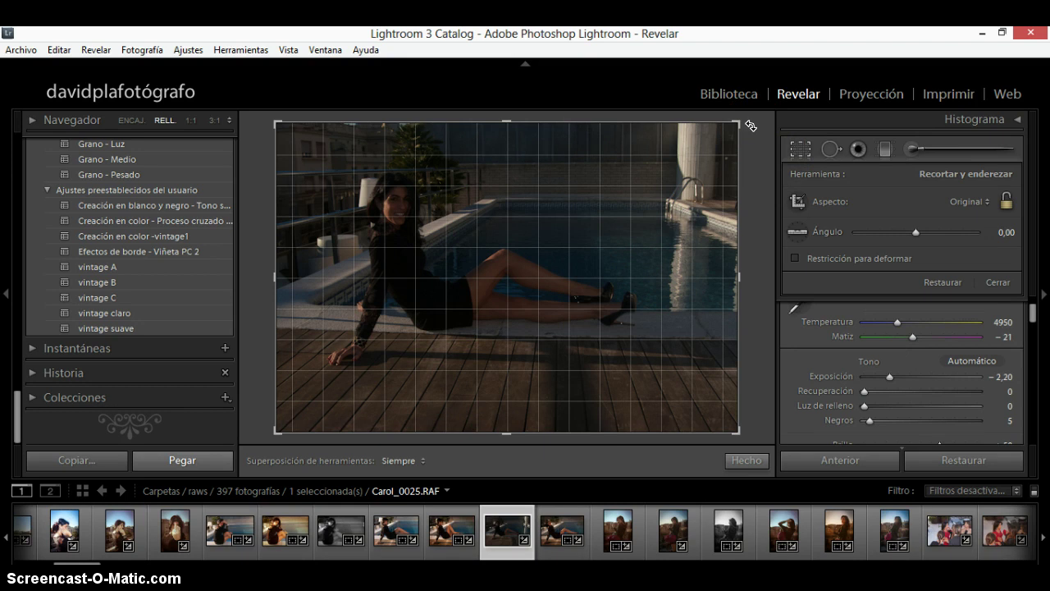
pyautogui.moveTo(749, 124); pyautogui.dragTo(740, 122)
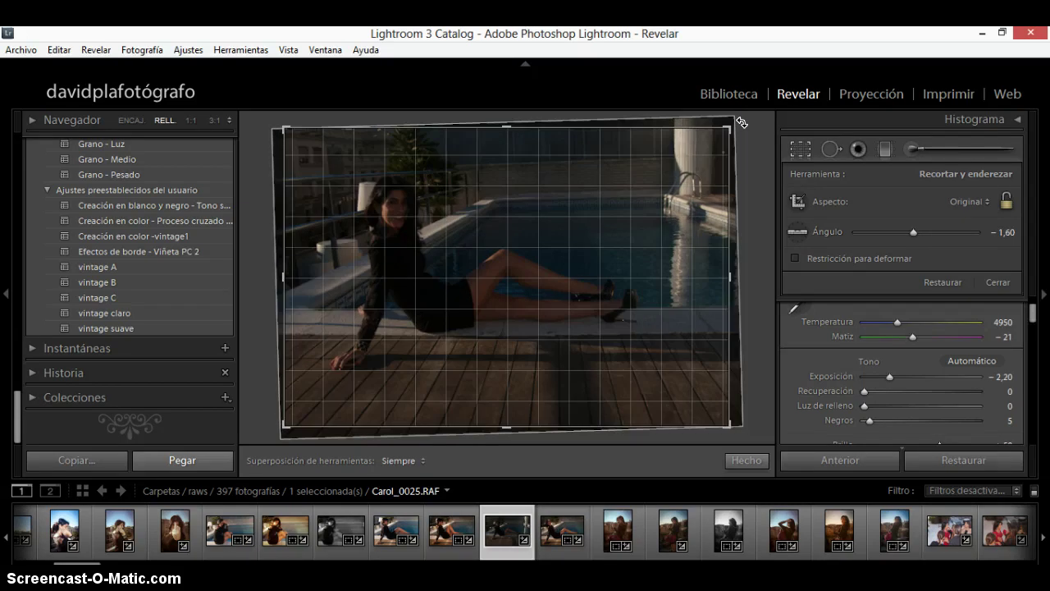
pyautogui.moveTo(741, 122); pyautogui.dragTo(741, 122)
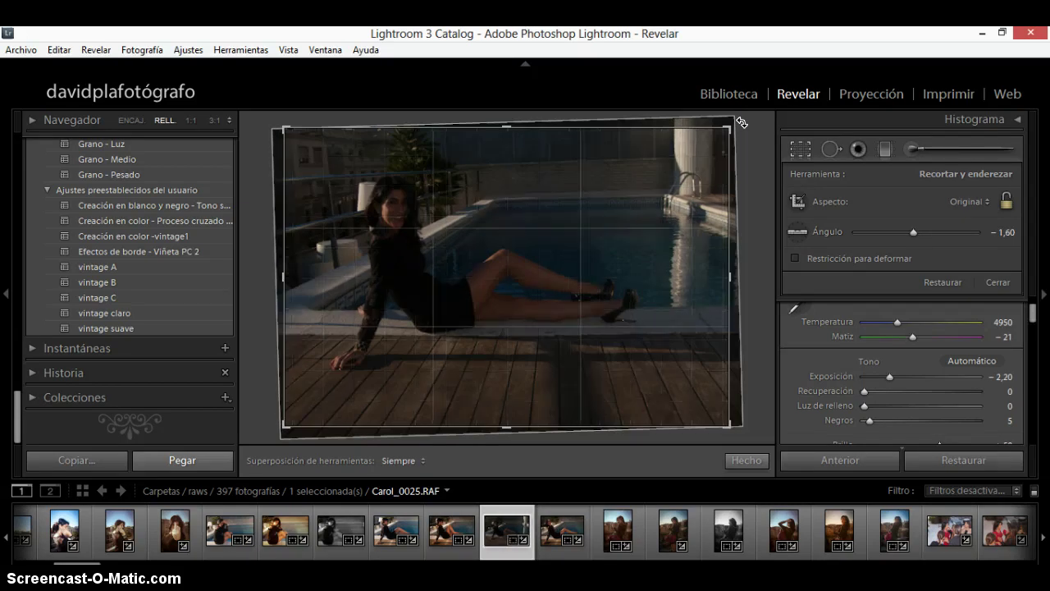
# Tighten the crop on all four sides around the seated woman and apply it
pyautogui.moveTo(522, 127); pyautogui.dragTo(524, 142)
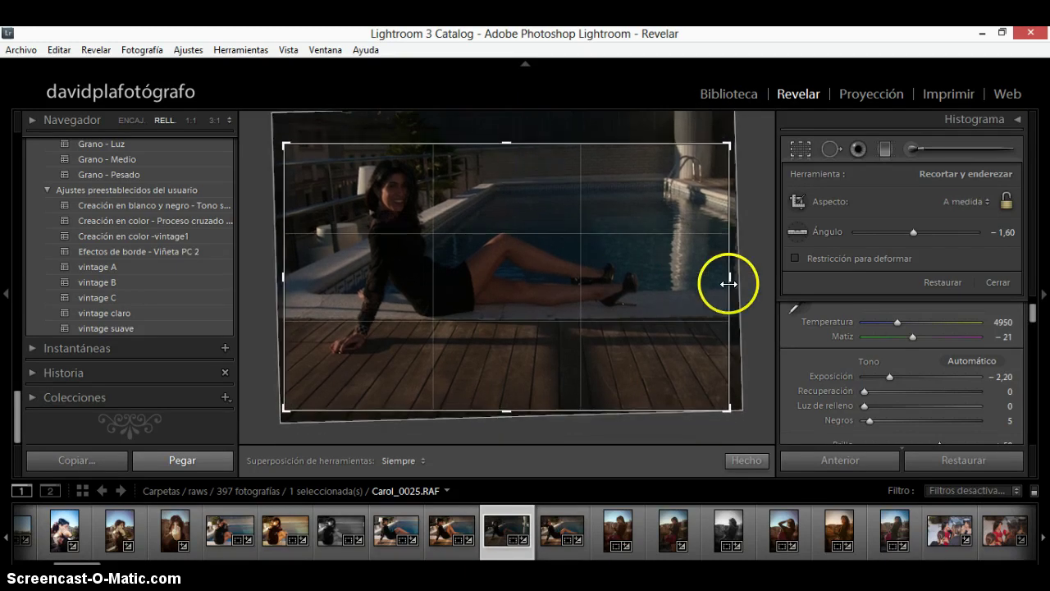
pyautogui.moveTo(730, 282); pyautogui.dragTo(704, 283)
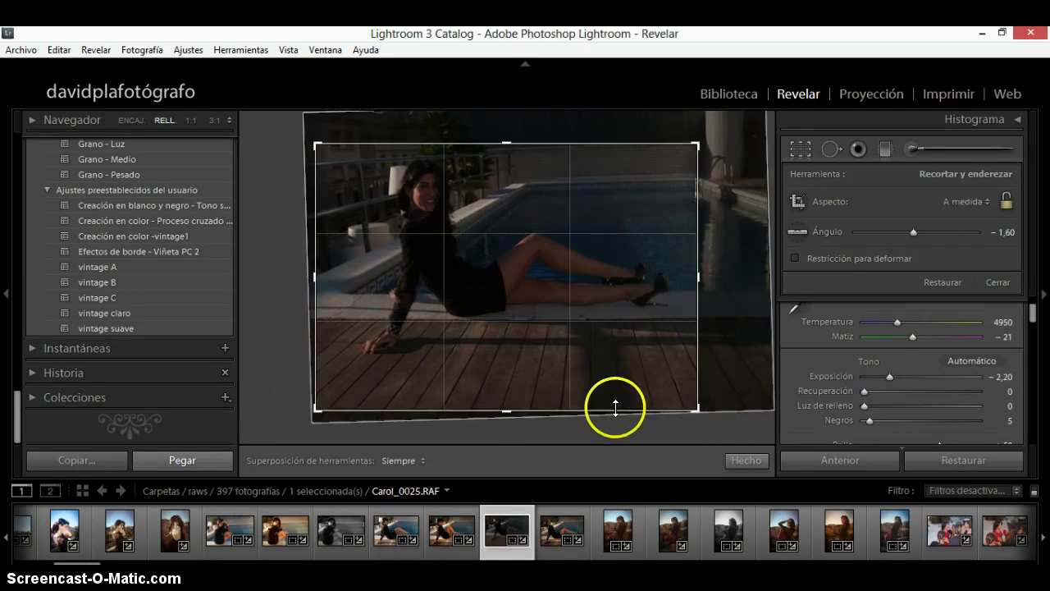
pyautogui.moveTo(615, 413); pyautogui.dragTo(615, 381)
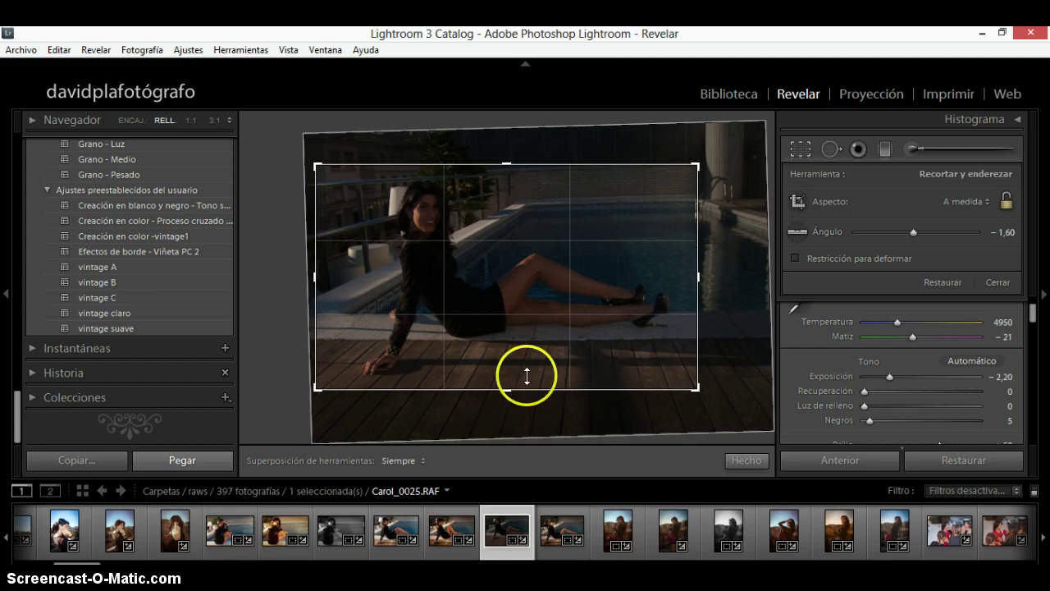
pyautogui.moveTo(316, 305); pyautogui.dragTo(342, 297)
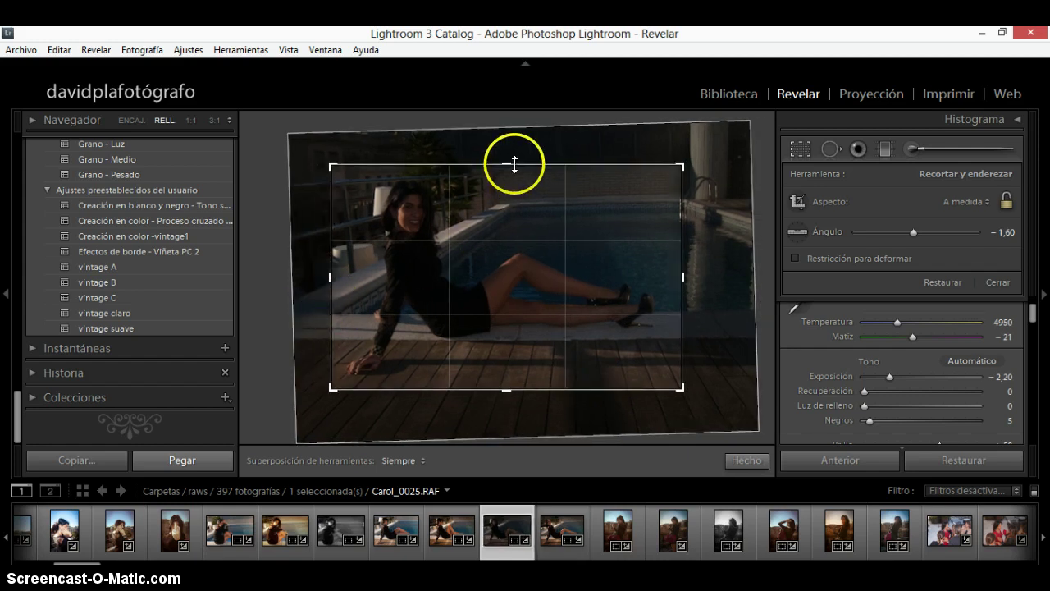
pyautogui.moveTo(514, 163); pyautogui.dragTo(511, 159)
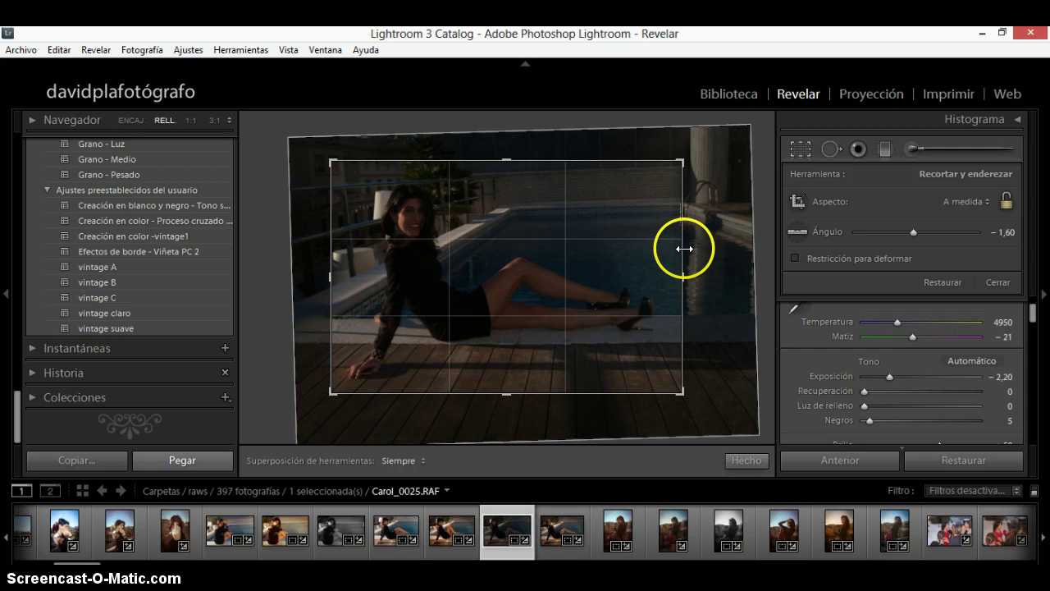
pyautogui.moveTo(609, 235); pyautogui.dragTo(606, 232)
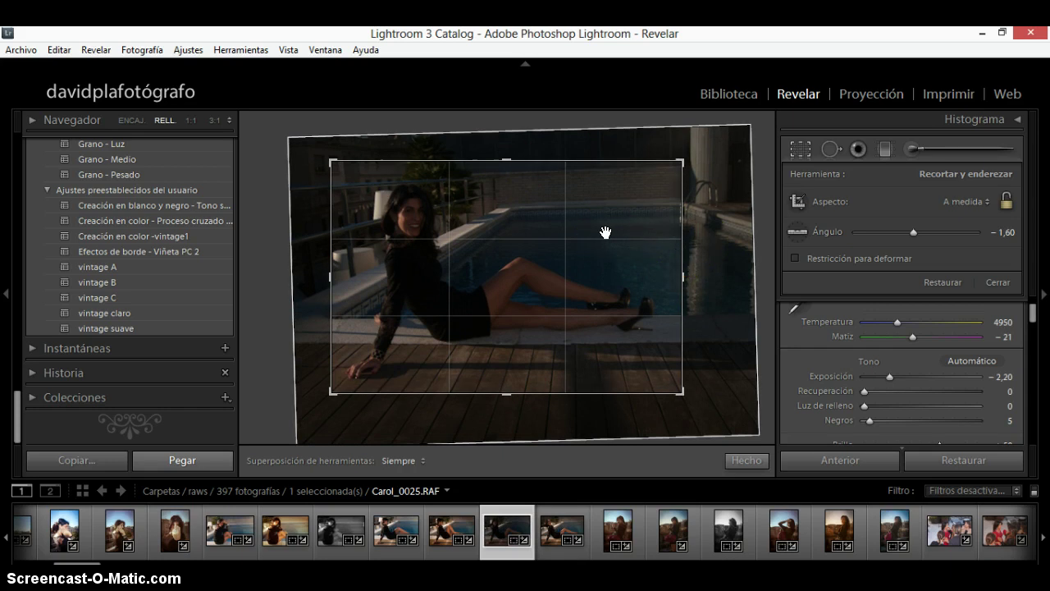
pyautogui.press('Return')
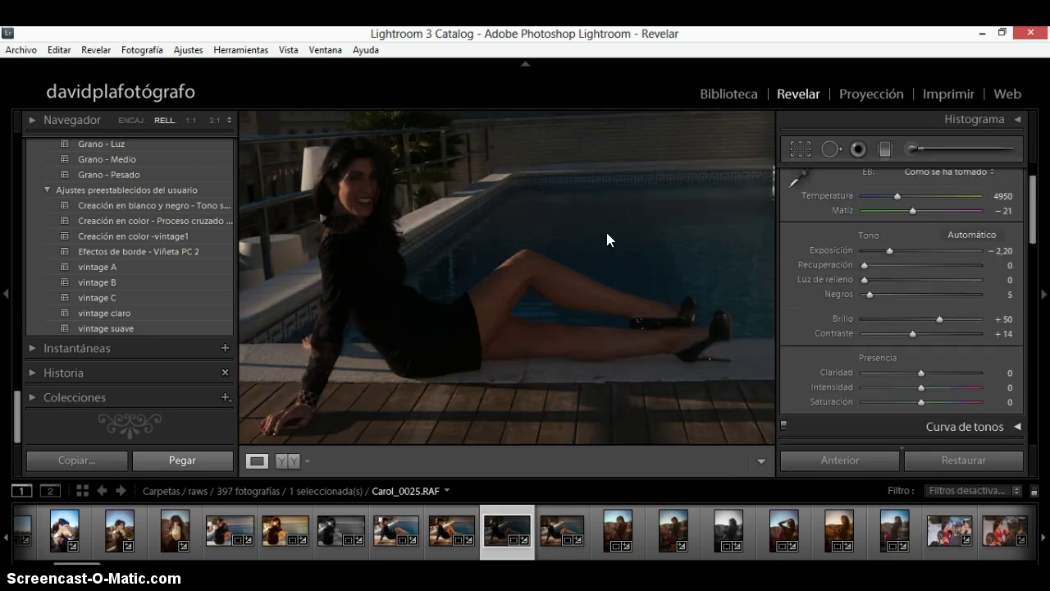
# Raise Exposure from -2.20 to -0.41 to brighten the dark portrait
pyautogui.click(606, 232)
pyautogui.moveTo(682, 188); pyautogui.dragTo(675, 176)
pyautogui.scroll(1, 1031, 218)
pyautogui.scroll(1, 1033, 217)
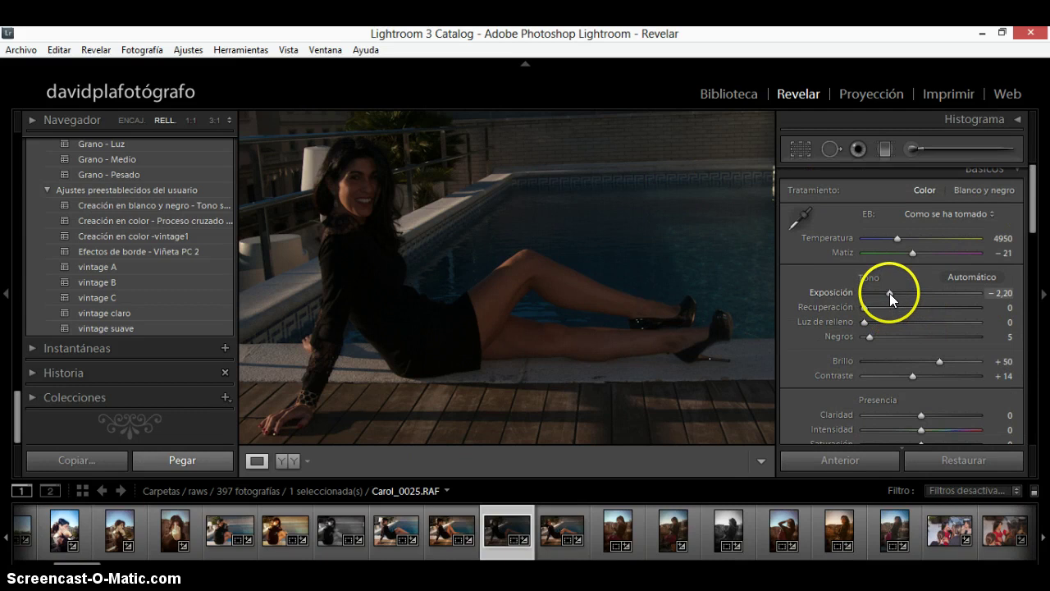
pyautogui.moveTo(889, 293); pyautogui.dragTo(914, 292)
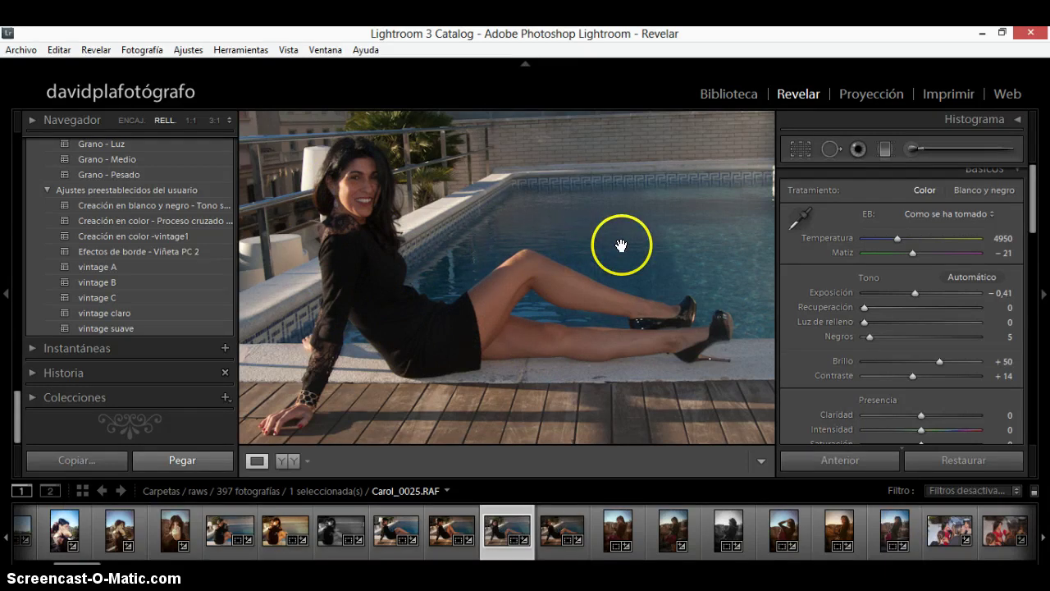
# Set Exposure -0.14, Contrast +54, Fill Light 7 and Temperature 6014 in Basic
pyautogui.moveTo(915, 293); pyautogui.dragTo(919, 293)
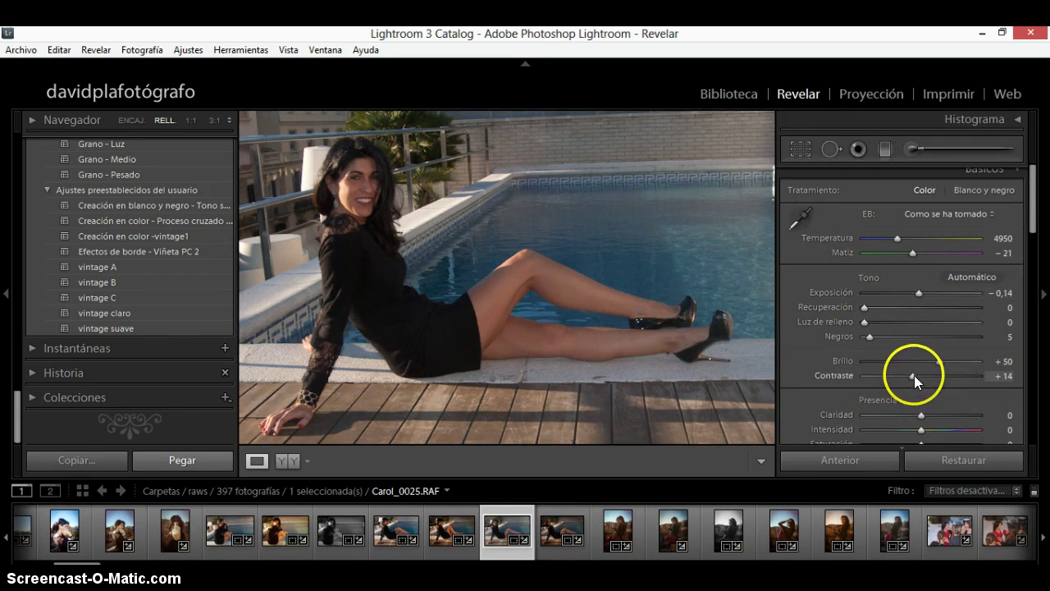
pyautogui.moveTo(914, 375); pyautogui.dragTo(935, 372)
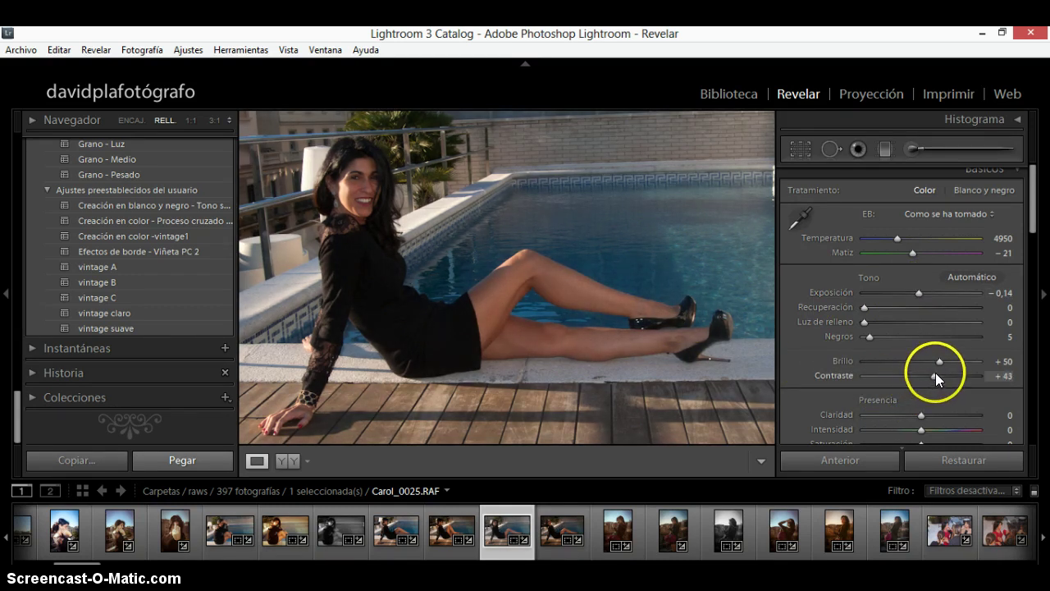
pyautogui.moveTo(868, 337)
pyautogui.mouseDown()
pyautogui.moveTo(888, 338)
pyautogui.moveTo(871, 338)
pyautogui.mouseUp()
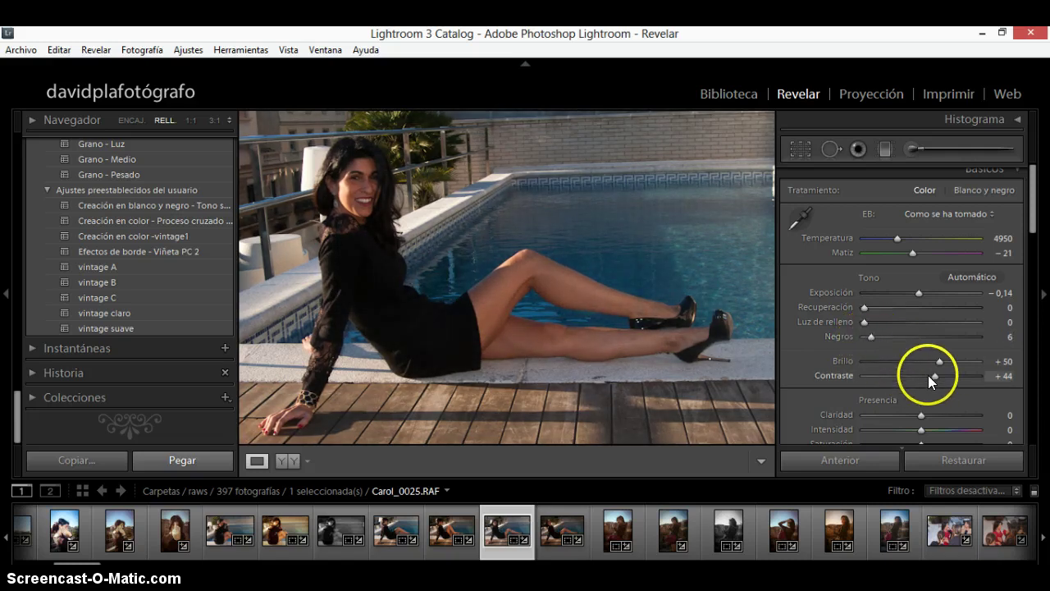
pyautogui.moveTo(933, 377); pyautogui.dragTo(940, 376)
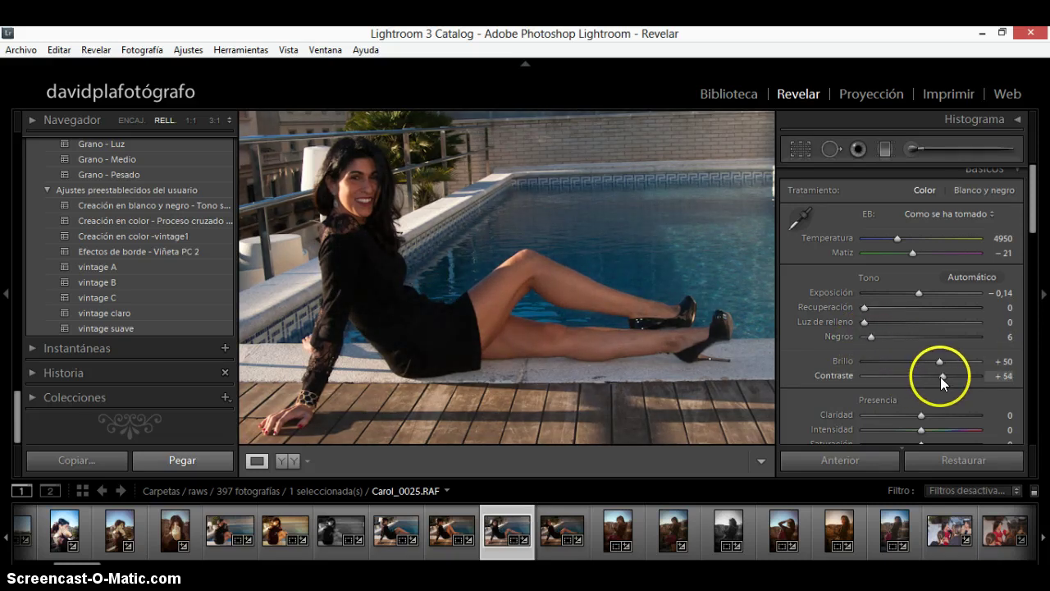
pyautogui.click(875, 321)
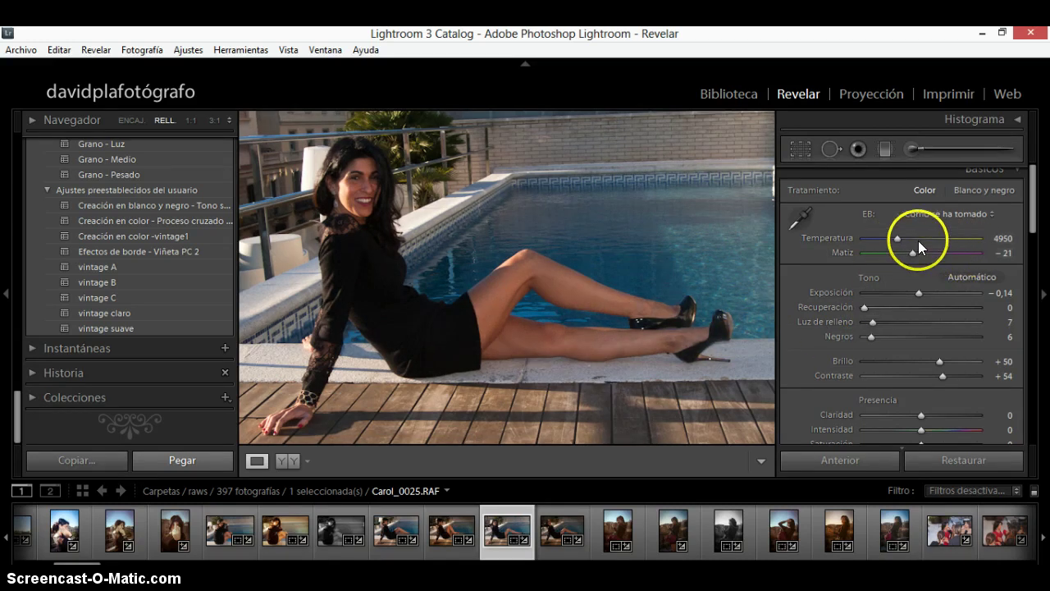
pyautogui.moveTo(896, 239)
pyautogui.mouseDown()
pyautogui.moveTo(915, 238)
pyautogui.moveTo(915, 251)
pyautogui.moveTo(910, 238)
pyautogui.mouseUp()
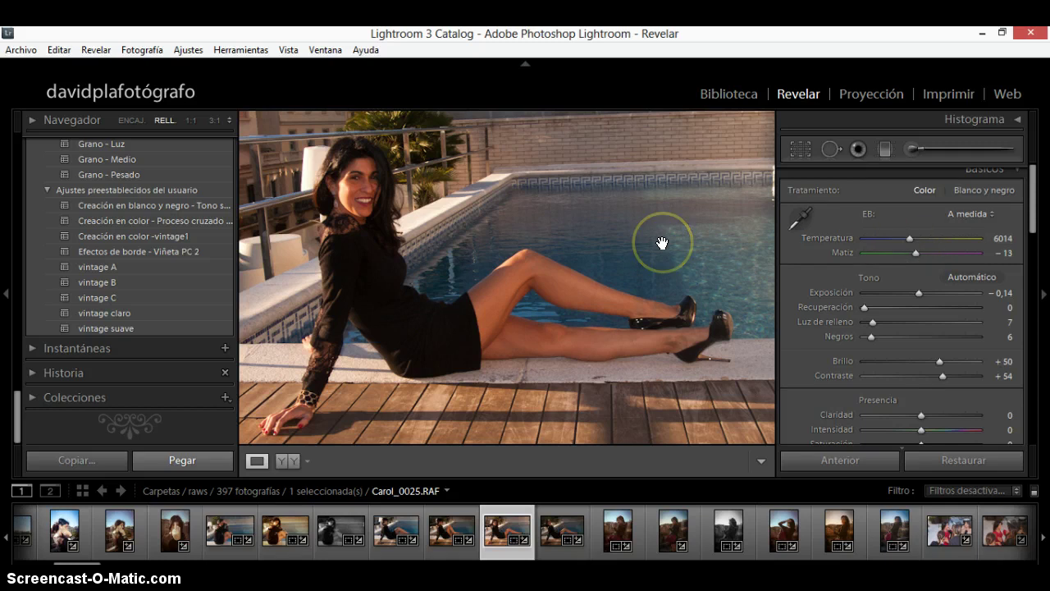
# Apply the 'vintage claro' user preset, desaturating the portrait to saturation -37
pyautogui.scroll(-3, 945, 348)
pyautogui.scroll(-3, 948, 347)
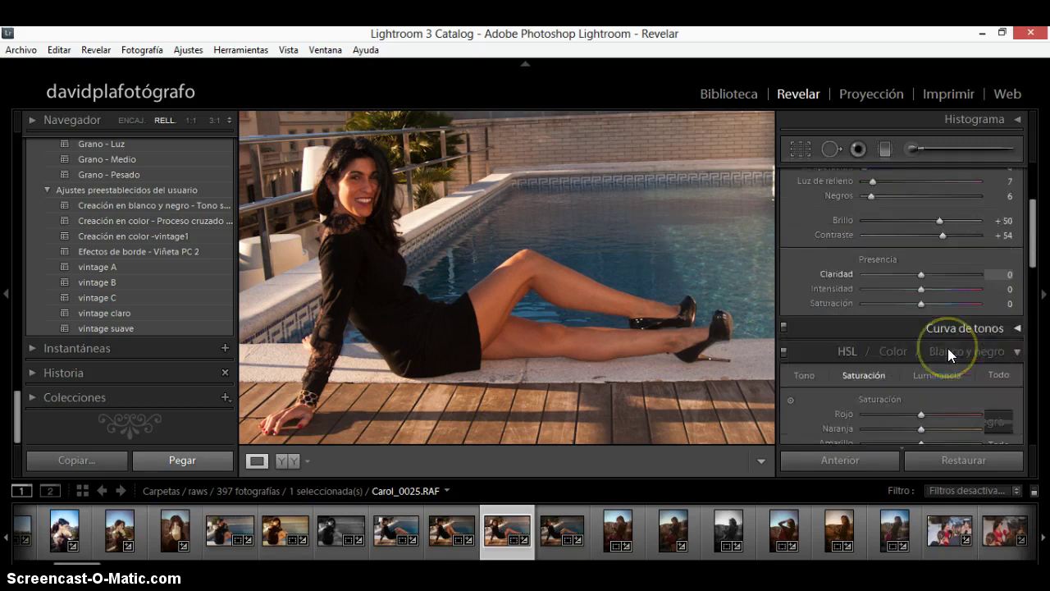
pyautogui.scroll(-2, 947, 347)
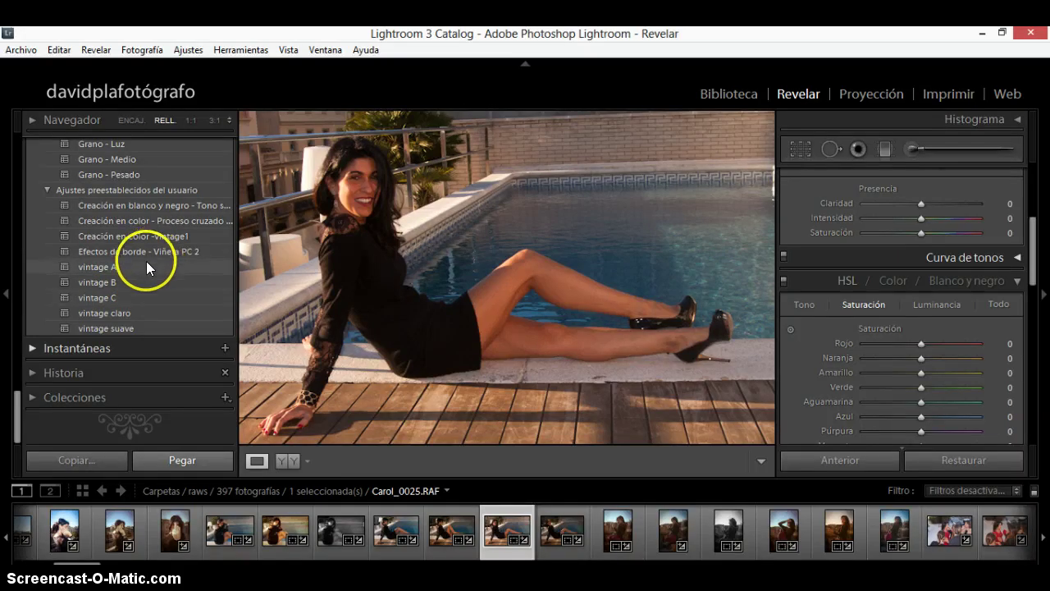
pyautogui.click(128, 313)
pyautogui.click(128, 313)
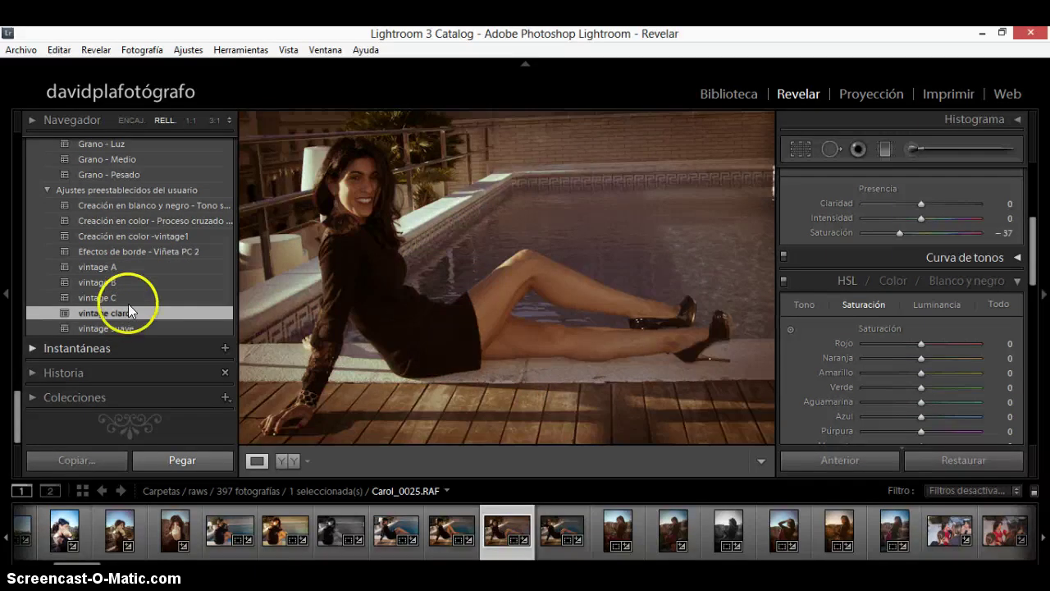
# Apply the 'vintage A' preset and cool its Temperature slightly, to 5742
pyautogui.moveTo(1032, 265); pyautogui.dragTo(1033, 211)
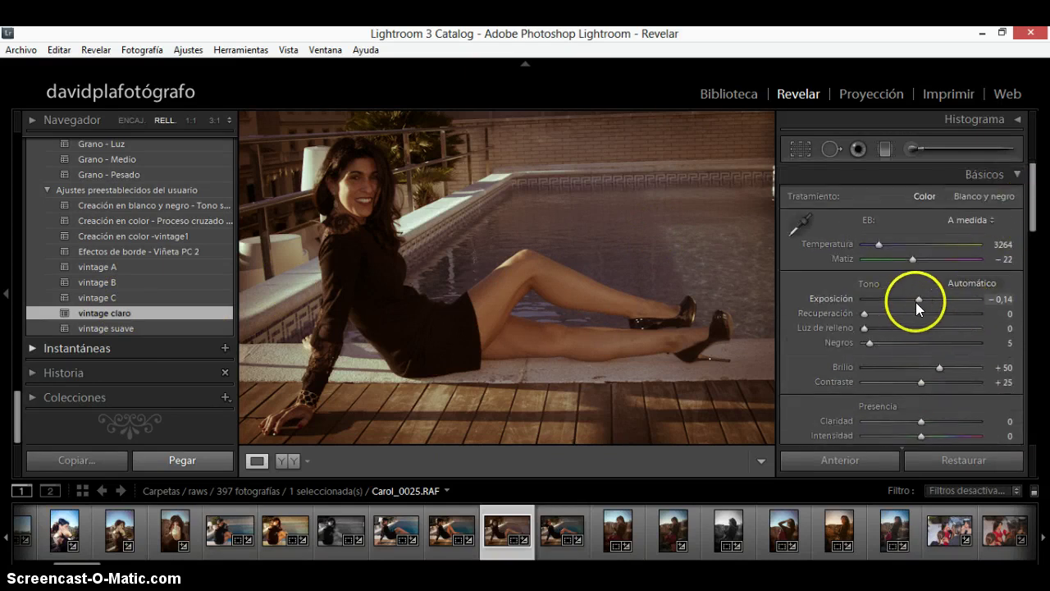
pyautogui.click(900, 243)
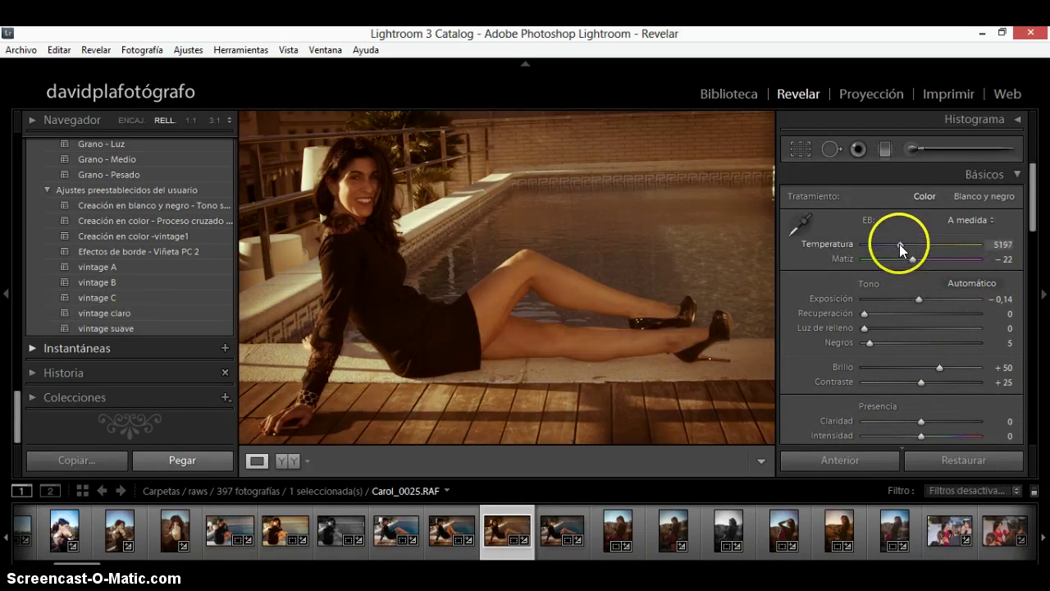
pyautogui.moveTo(899, 244); pyautogui.dragTo(886, 245)
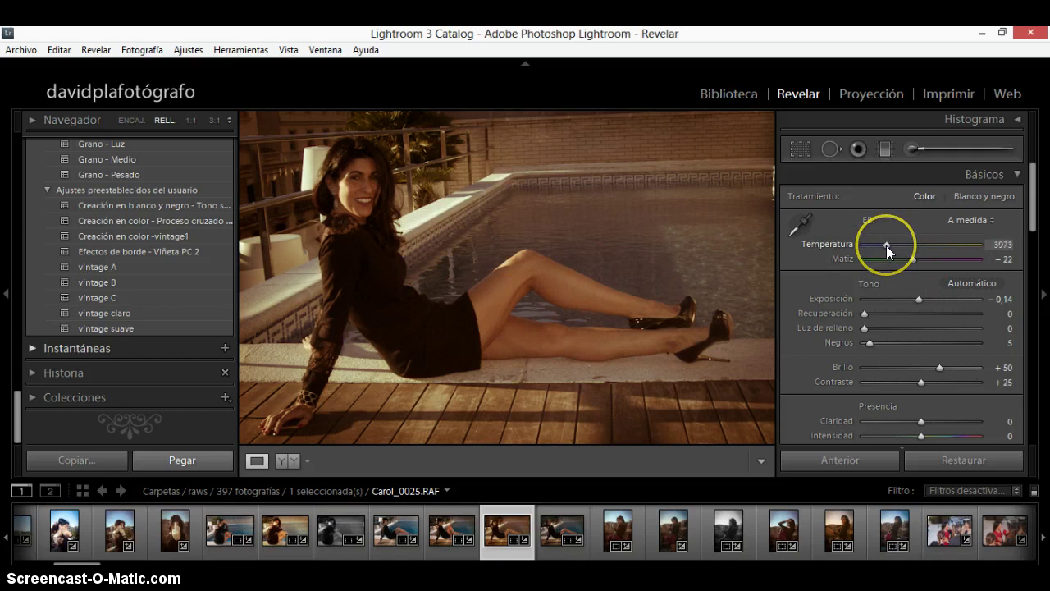
pyautogui.moveTo(920, 300); pyautogui.dragTo(927, 302)
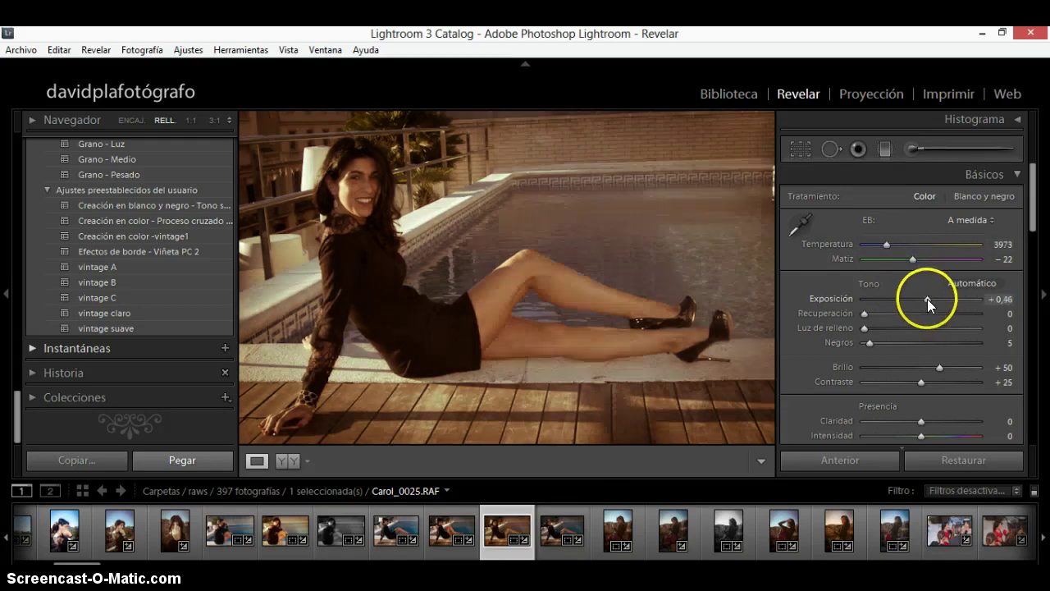
pyautogui.moveTo(920, 382); pyautogui.dragTo(938, 382)
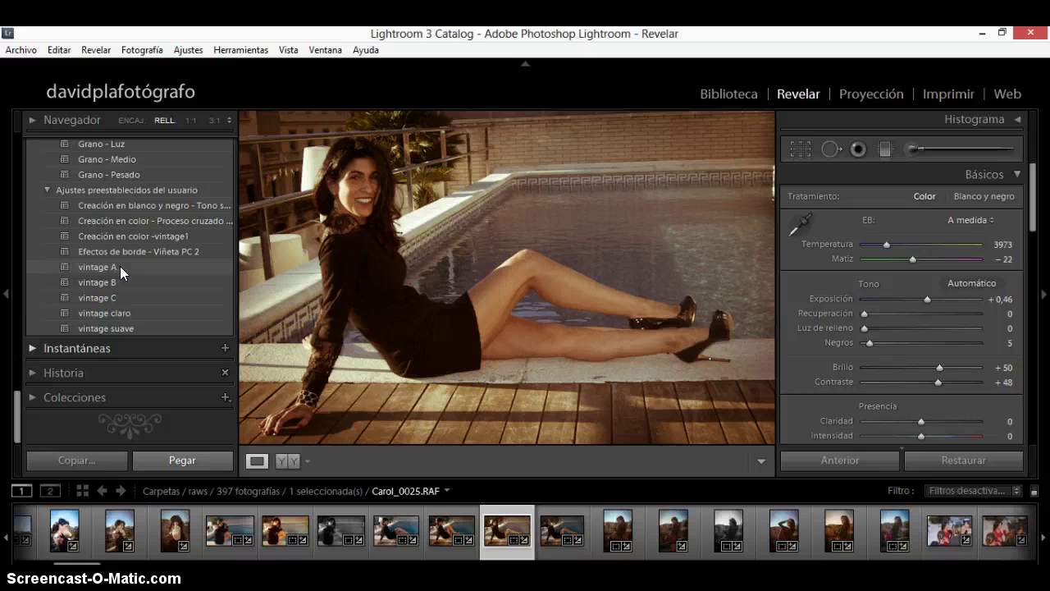
pyautogui.click(120, 265)
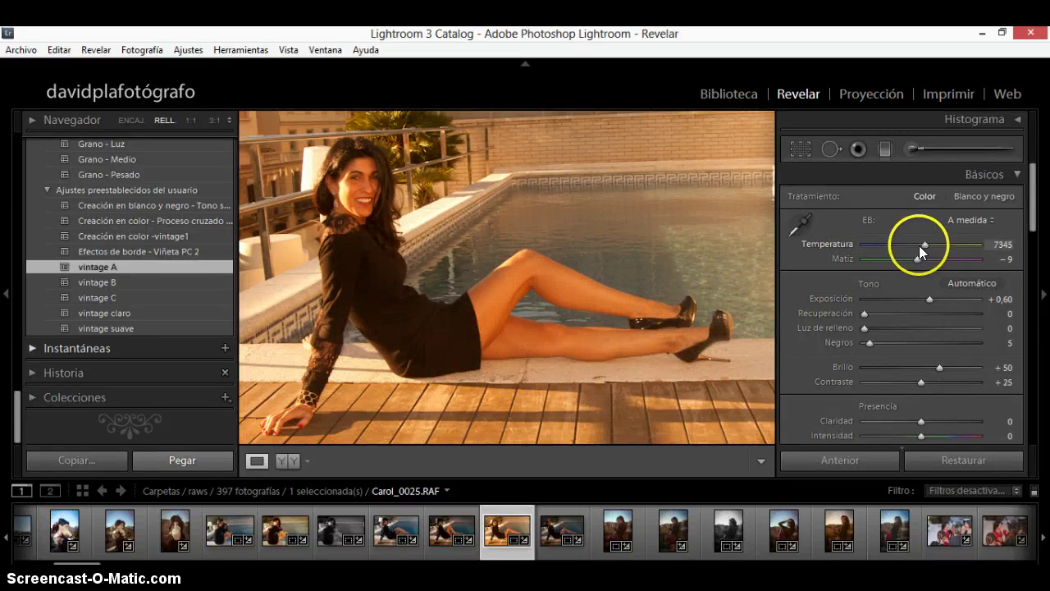
pyautogui.moveTo(920, 246); pyautogui.dragTo(906, 248)
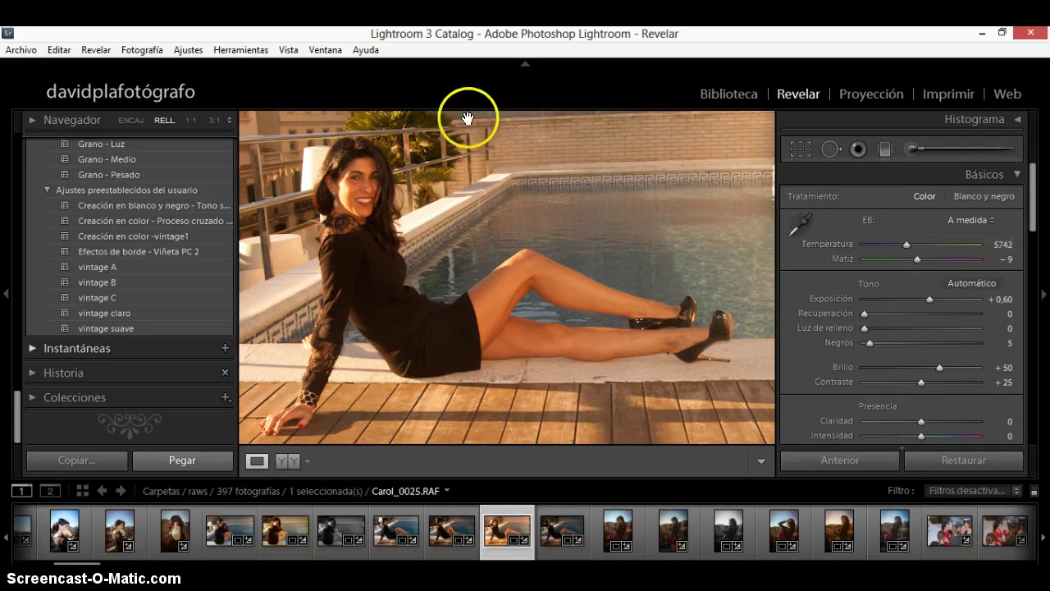
# Tighten the crop from the top, rotate slightly to straighten, and apply
pyautogui.click(799, 148)
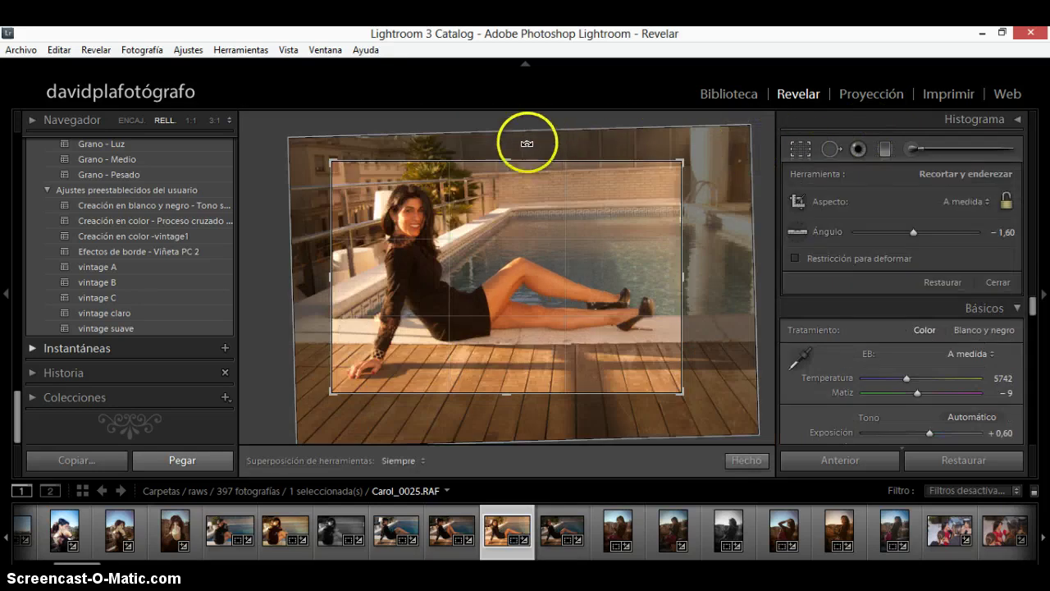
pyautogui.moveTo(521, 160); pyautogui.dragTo(552, 159)
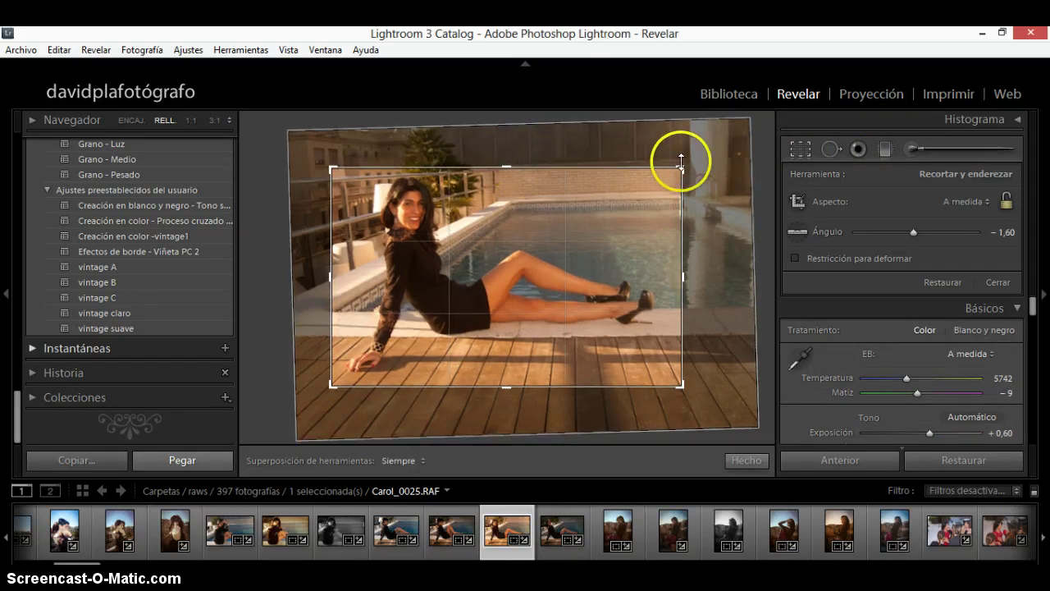
pyautogui.moveTo(696, 155); pyautogui.dragTo(694, 158)
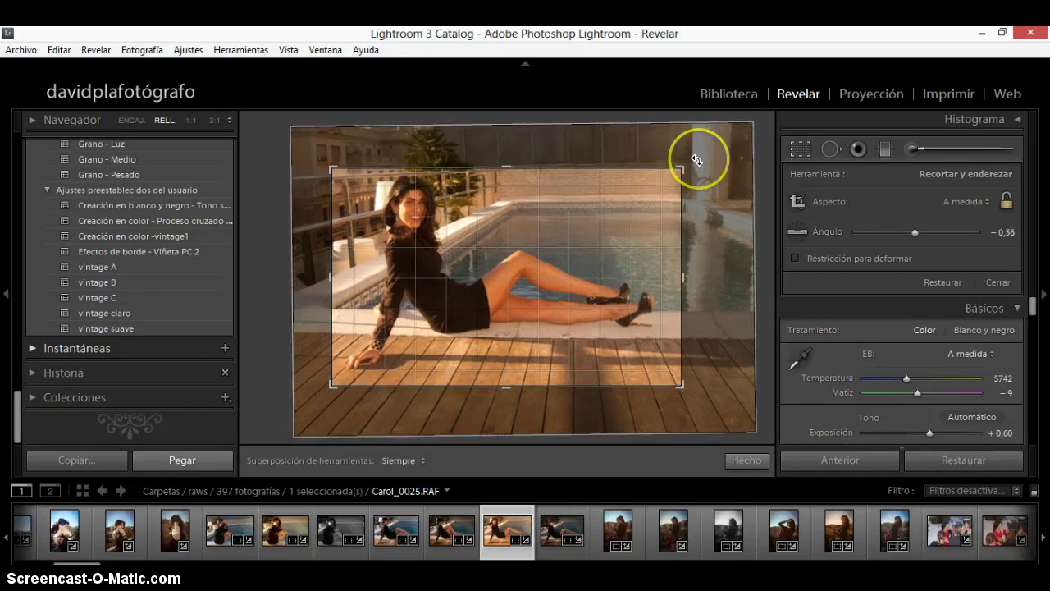
pyautogui.press('Return')
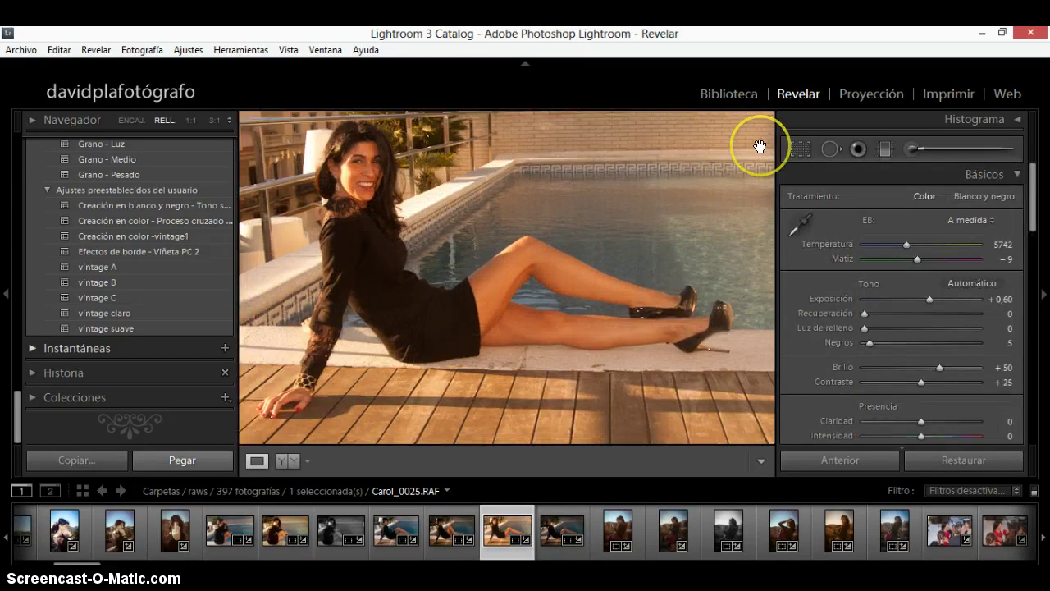
# Refine the straightening angle a little further and reapply the crop
pyautogui.click(804, 147)
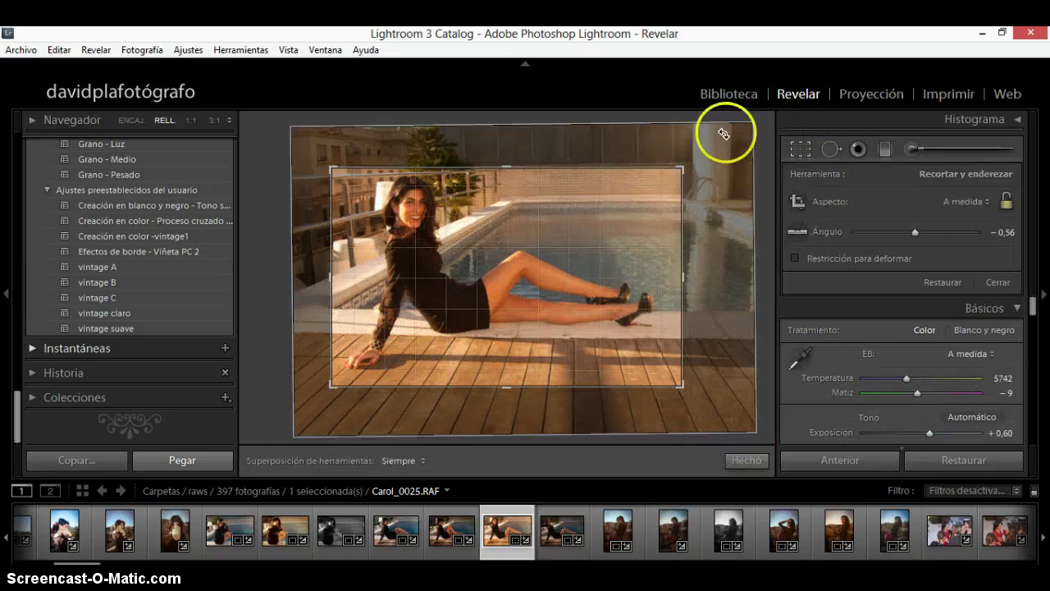
pyautogui.moveTo(723, 134); pyautogui.dragTo(721, 136)
pyautogui.press('Return')
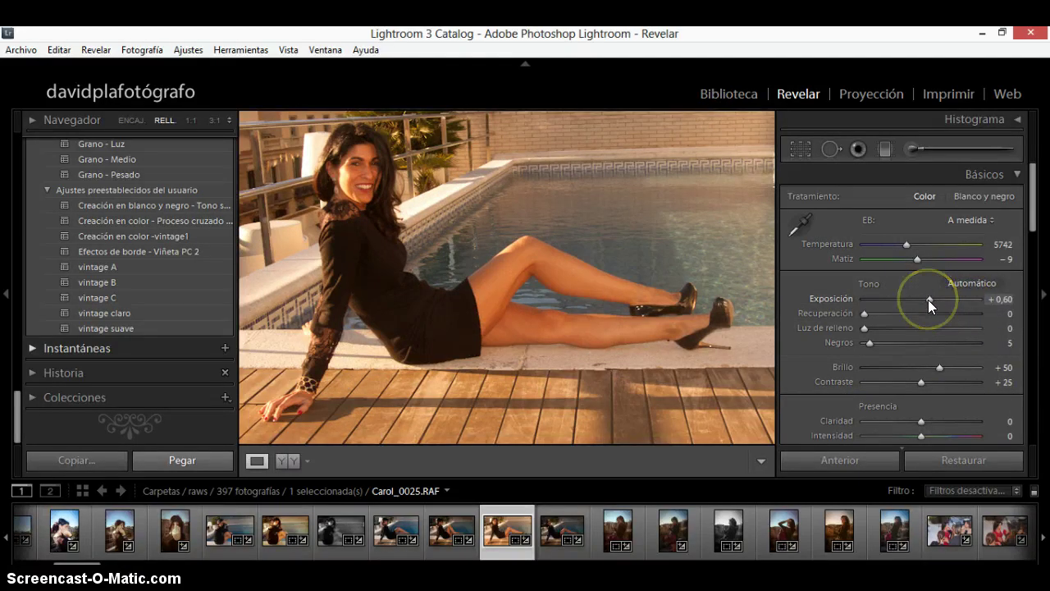
# Settle Exposure at +0.25 and warm Temperature to 6218
pyautogui.moveTo(930, 300)
pyautogui.mouseDown()
pyautogui.moveTo(1008, 309)
pyautogui.moveTo(828, 299)
pyautogui.mouseUp()
pyautogui.moveTo(917, 308)
pyautogui.mouseDown()
pyautogui.moveTo(976, 300)
pyautogui.moveTo(853, 312)
pyautogui.moveTo(925, 308)
pyautogui.mouseUp()
pyautogui.moveTo(957, 243); pyautogui.dragTo(913, 242)
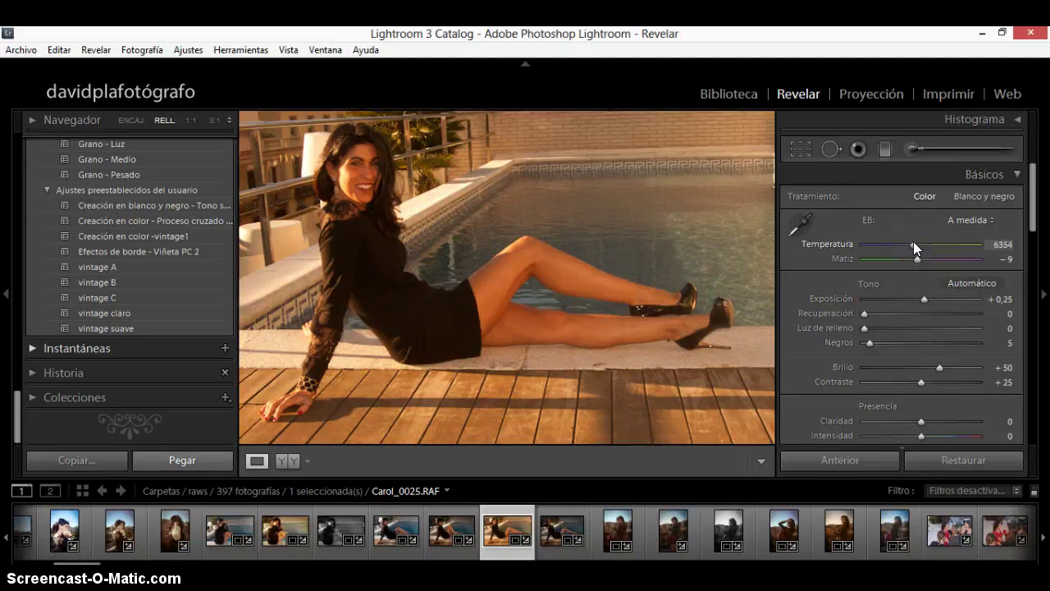
pyautogui.moveTo(913, 241); pyautogui.dragTo(911, 241)
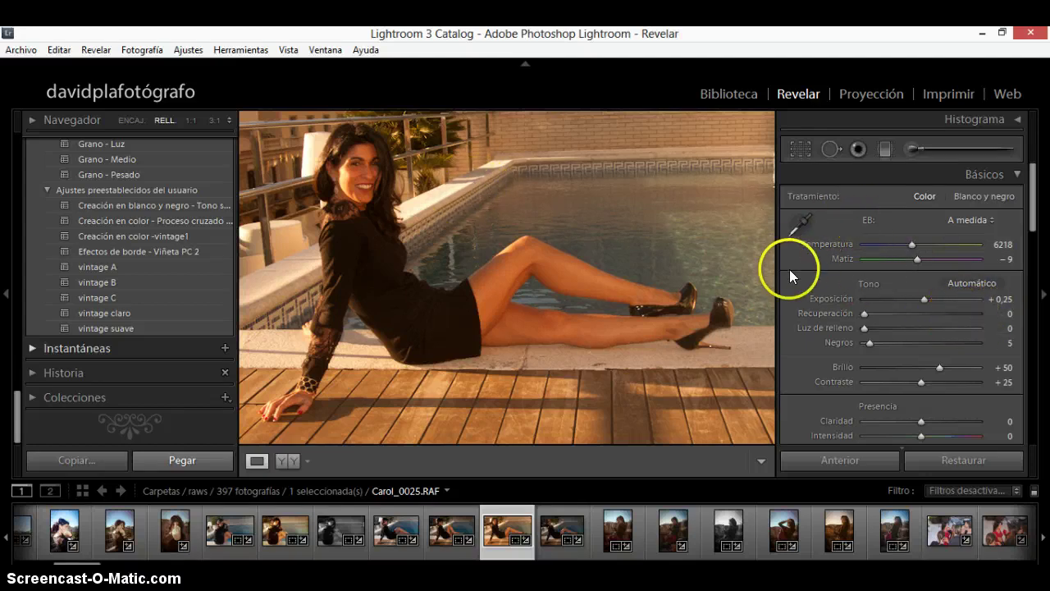
# Sample white balance from the white pool edge, then warm Temperature to about 4925
pyautogui.click(794, 228)
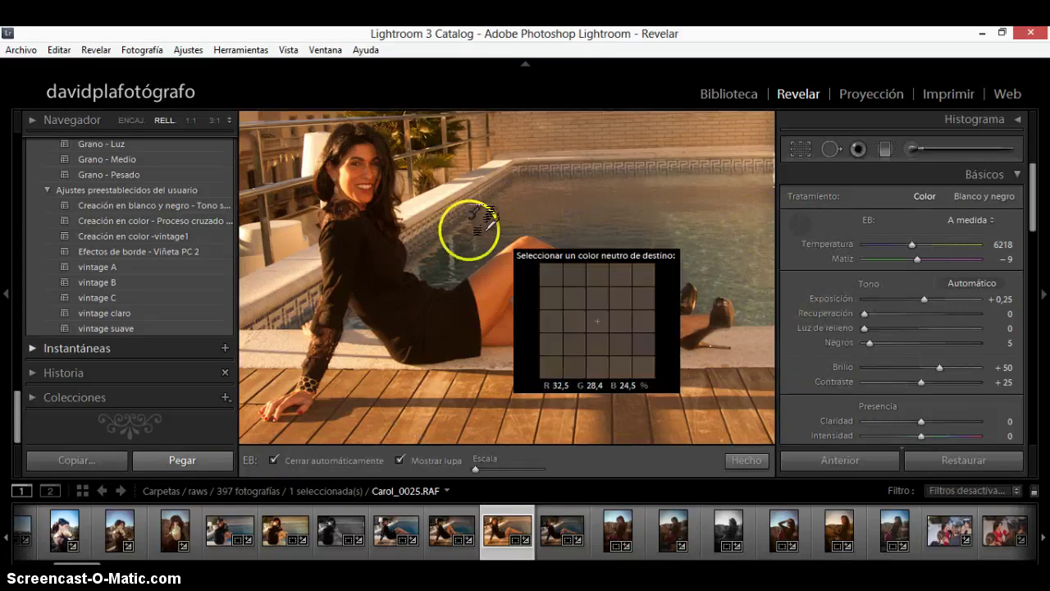
pyautogui.click(410, 207)
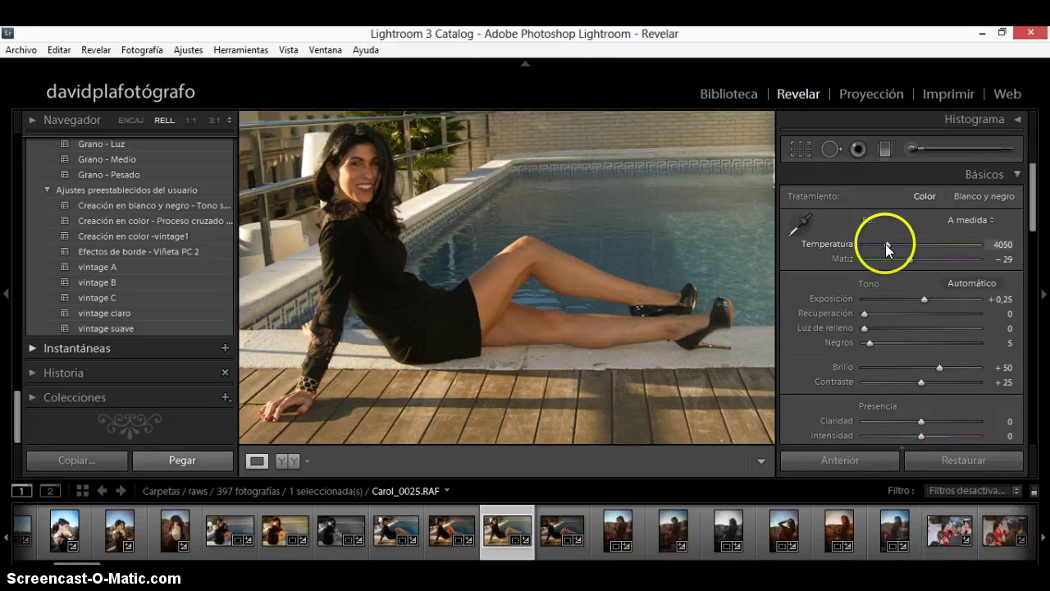
pyautogui.moveTo(885, 244); pyautogui.dragTo(896, 244)
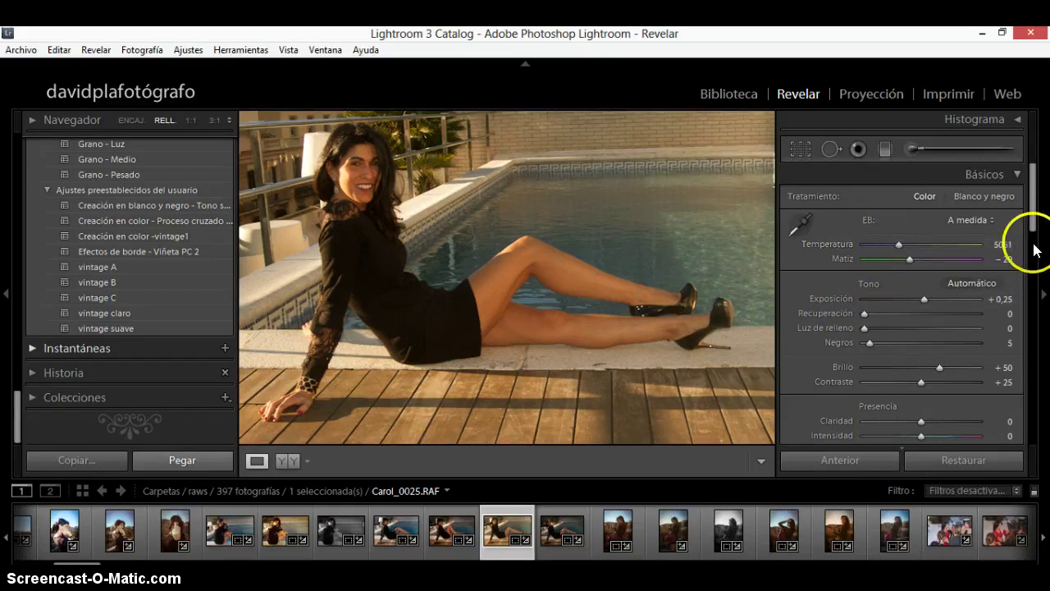
# Set HSL saturation to Red +77 and Orange +5
pyautogui.scroll(-1, 1033, 230)
pyautogui.moveTo(1034, 232); pyautogui.dragTo(1032, 297)
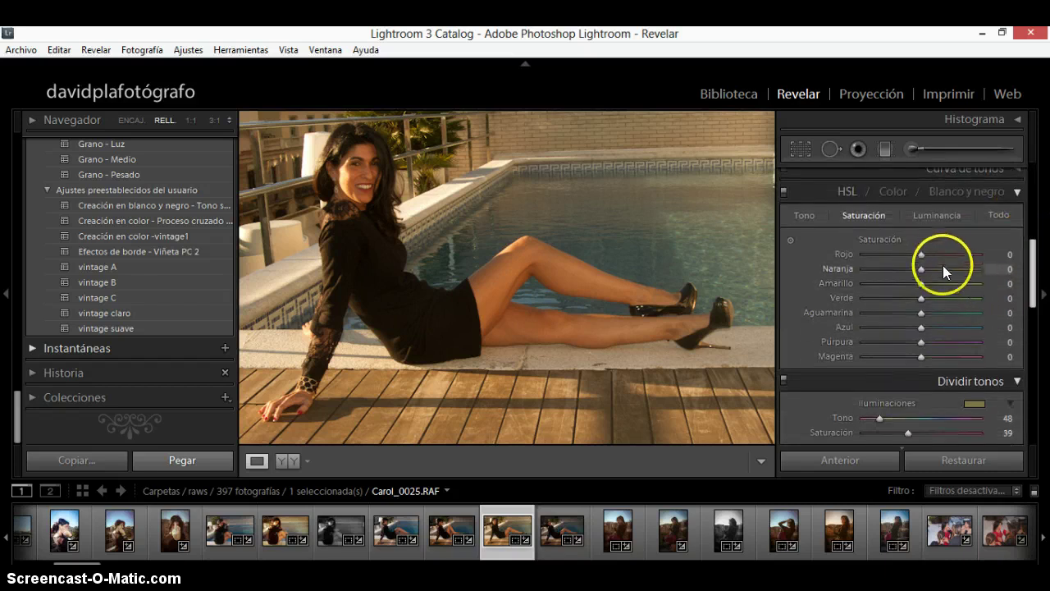
pyautogui.moveTo(942, 255)
pyautogui.mouseDown()
pyautogui.moveTo(830, 253)
pyautogui.moveTo(936, 254)
pyautogui.moveTo(870, 268)
pyautogui.moveTo(924, 278)
pyautogui.mouseUp()
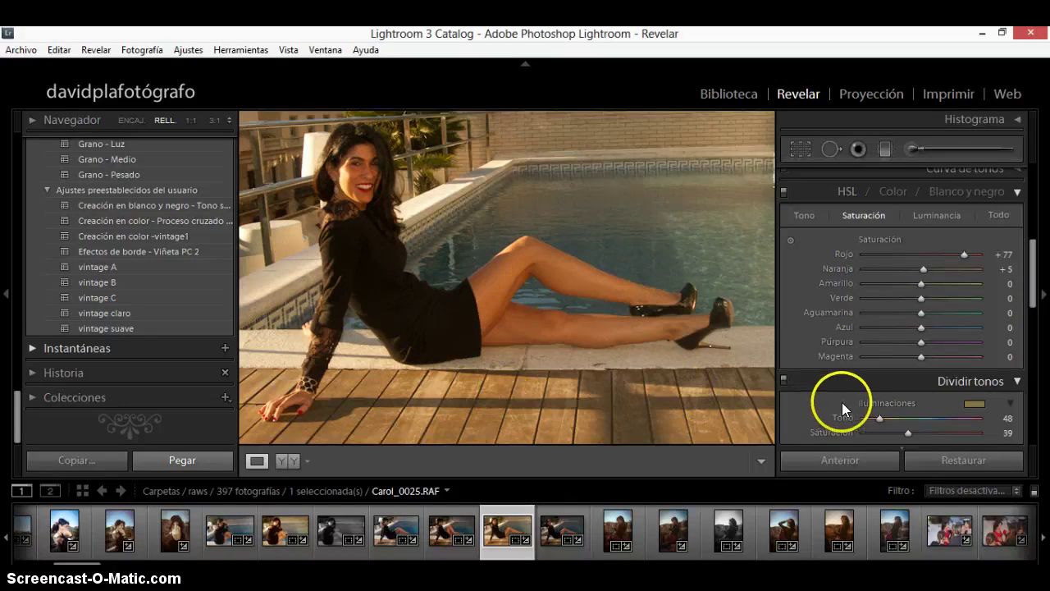
# Review Split Toning: highlights hue 48/sat 39, shadows hue 43/sat 25, balance +21
pyautogui.scroll(-3, 873, 352)
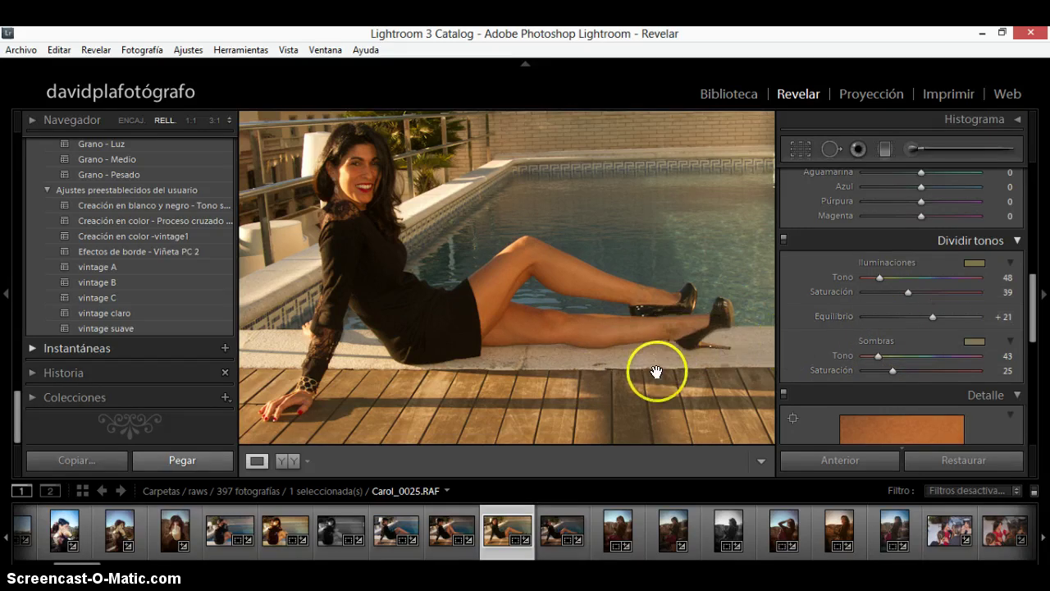
pyautogui.scroll(-3, 964, 323)
pyautogui.scroll(2, 963, 322)
pyautogui.scroll(1, 964, 322)
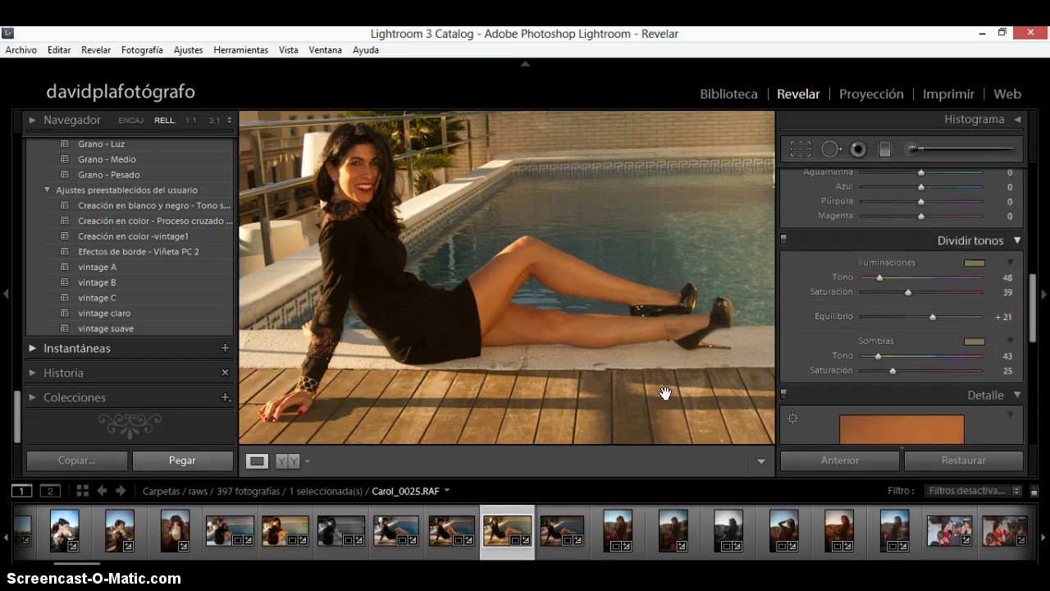
pyautogui.moveTo(949, 300)
pyautogui.mouseDown()
pyautogui.moveTo(1024, 306)
pyautogui.moveTo(1029, 398)
pyautogui.mouseUp()
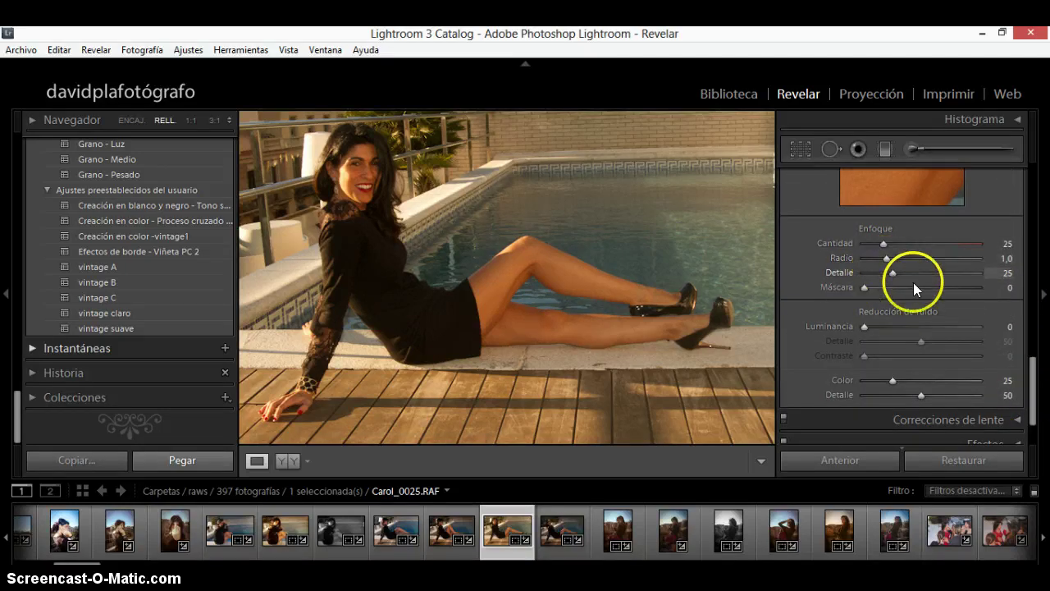
# Set sharpening Amount 38 and Masking 10, checking the face at 1:1 first
pyautogui.click(910, 241)
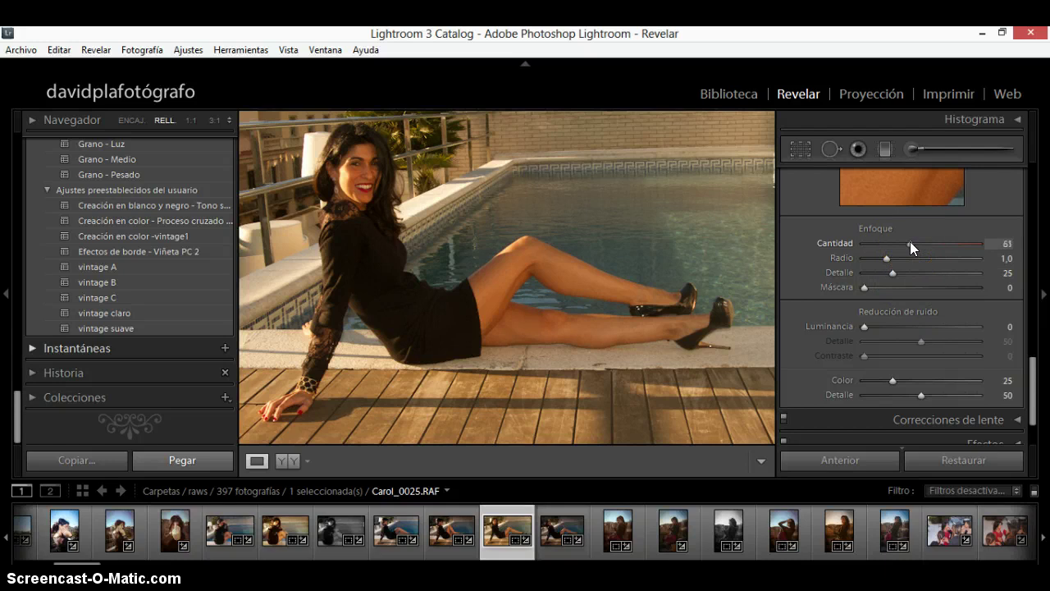
pyautogui.click(885, 289)
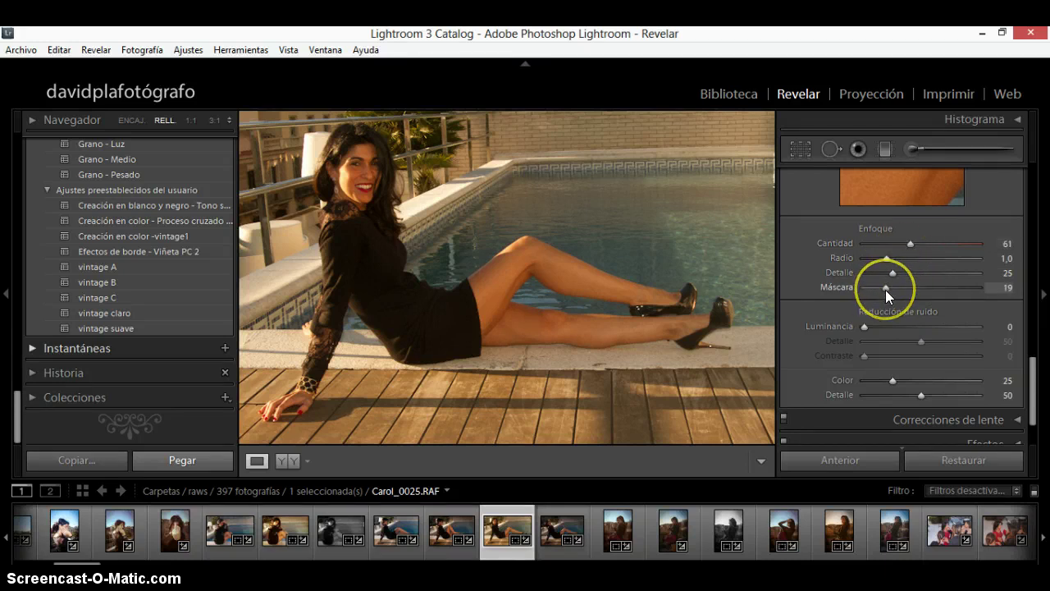
pyautogui.click(364, 162)
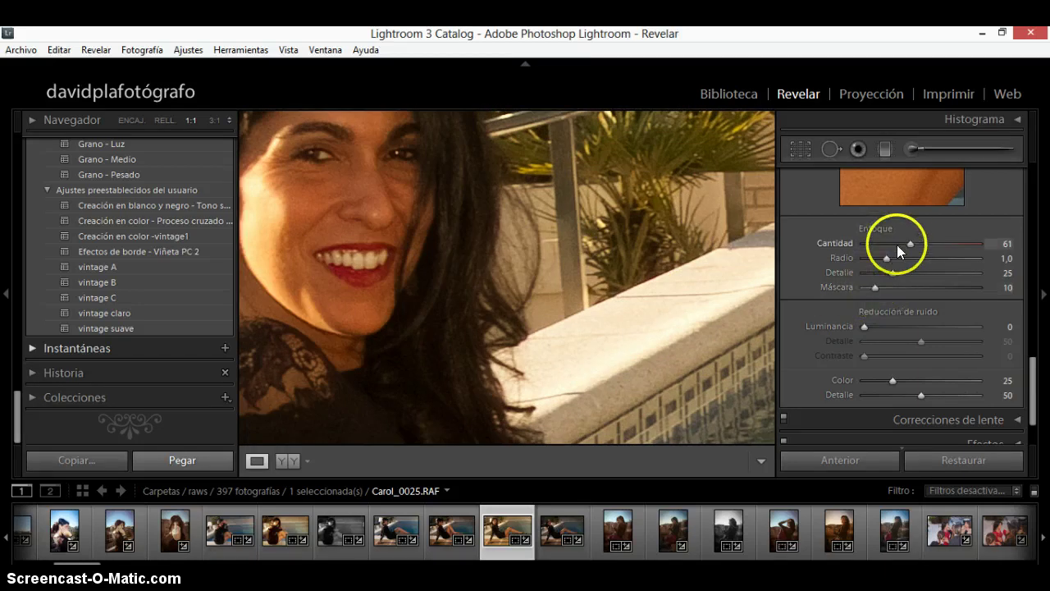
pyautogui.moveTo(905, 241); pyautogui.dragTo(887, 244)
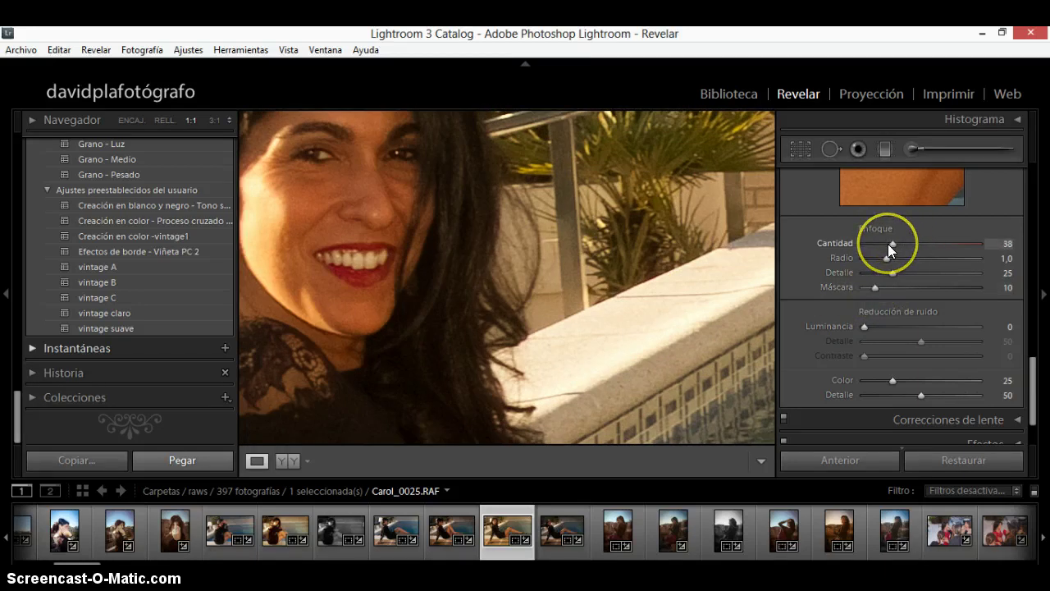
pyautogui.click(427, 201)
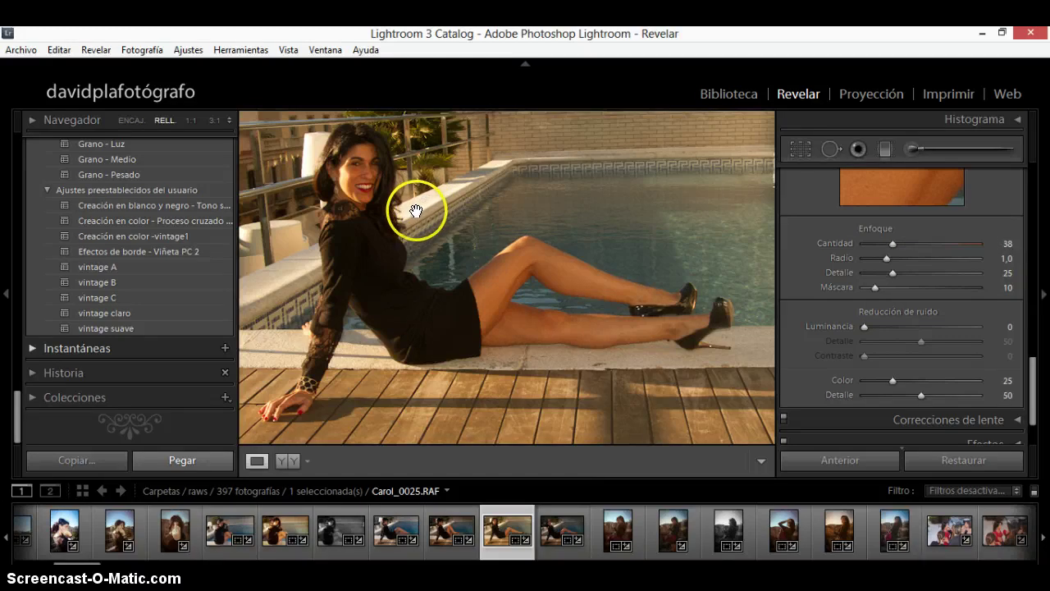
pyautogui.moveTo(1025, 398); pyautogui.dragTo(1021, 205)
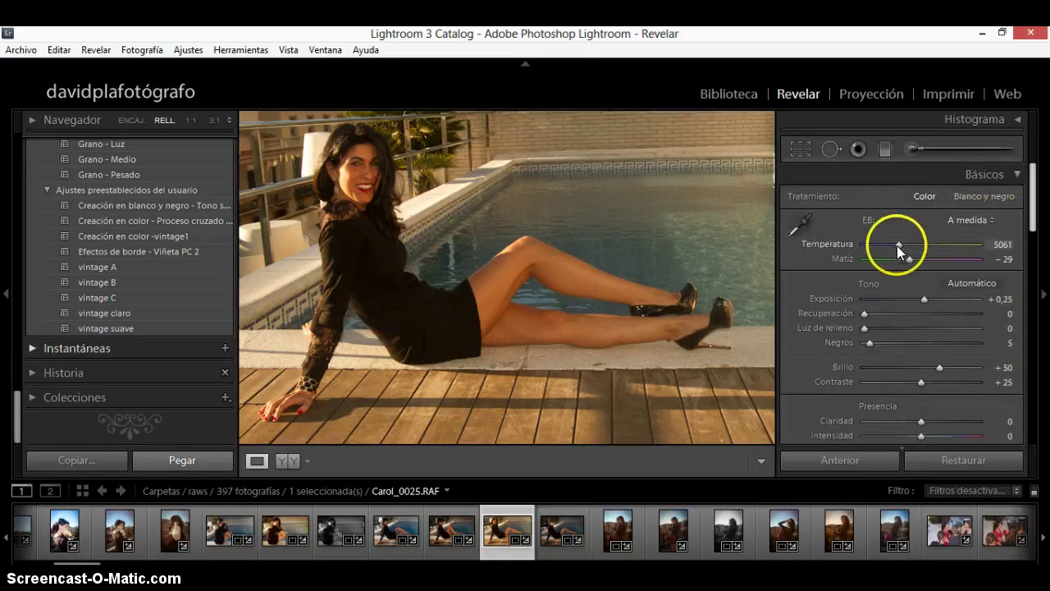
# Warm the temperature to 5197, then reset all Develop settings to as-shot (4950, tint −21)
pyautogui.moveTo(898, 245); pyautogui.dragTo(900, 244)
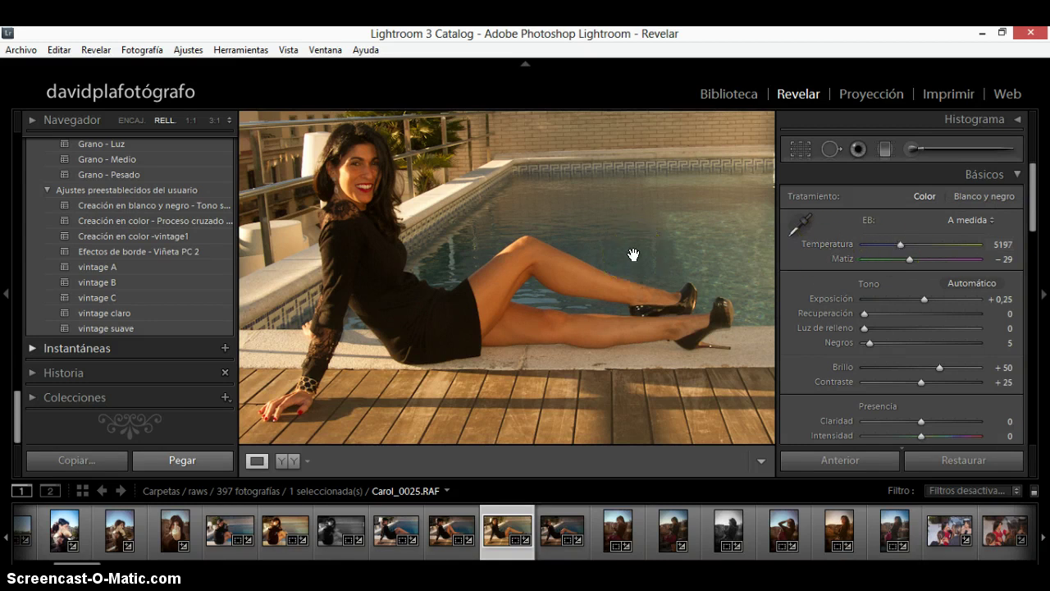
pyautogui.click(976, 459)
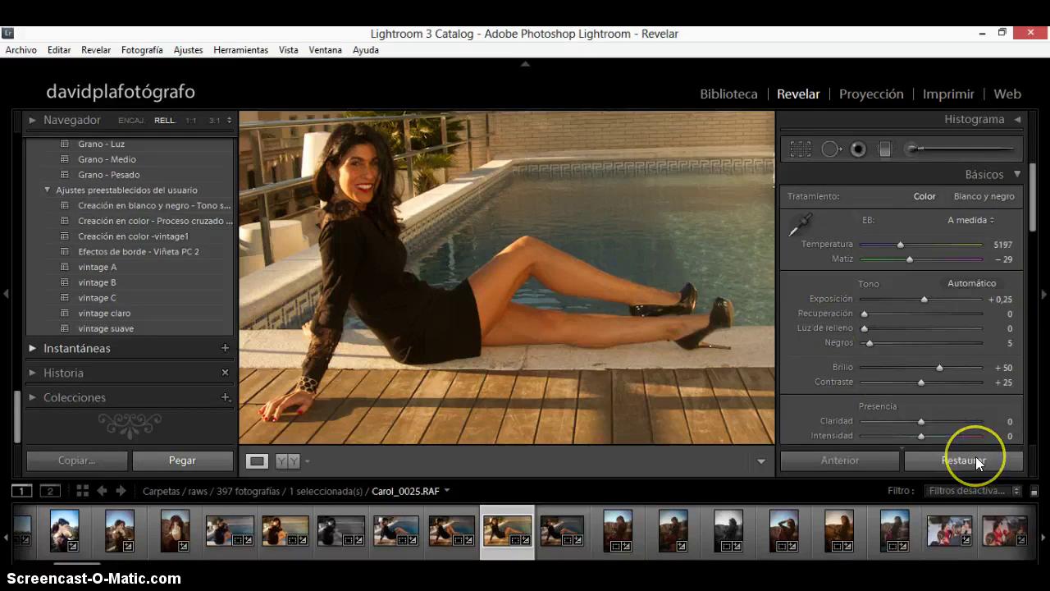
pyautogui.click(975, 459)
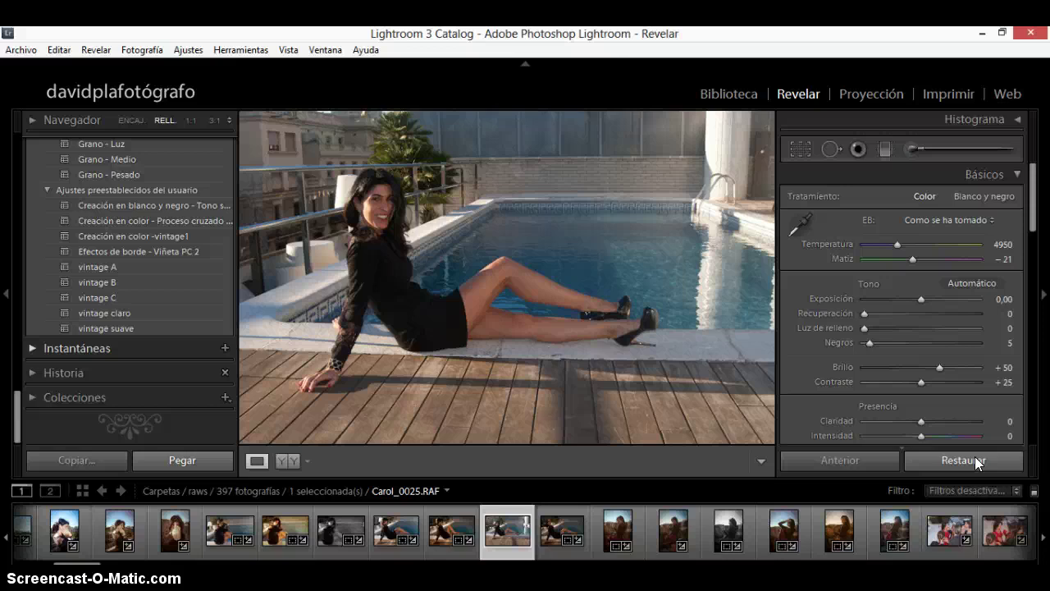
# Undo the reset to restore temperature 5197, tint −29, exposure +0.25 and contrast +25
pyautogui.click(974, 457)
pyautogui.hotkey('ctrl', 'z')
pyautogui.hotkey('ctrl', 'z')
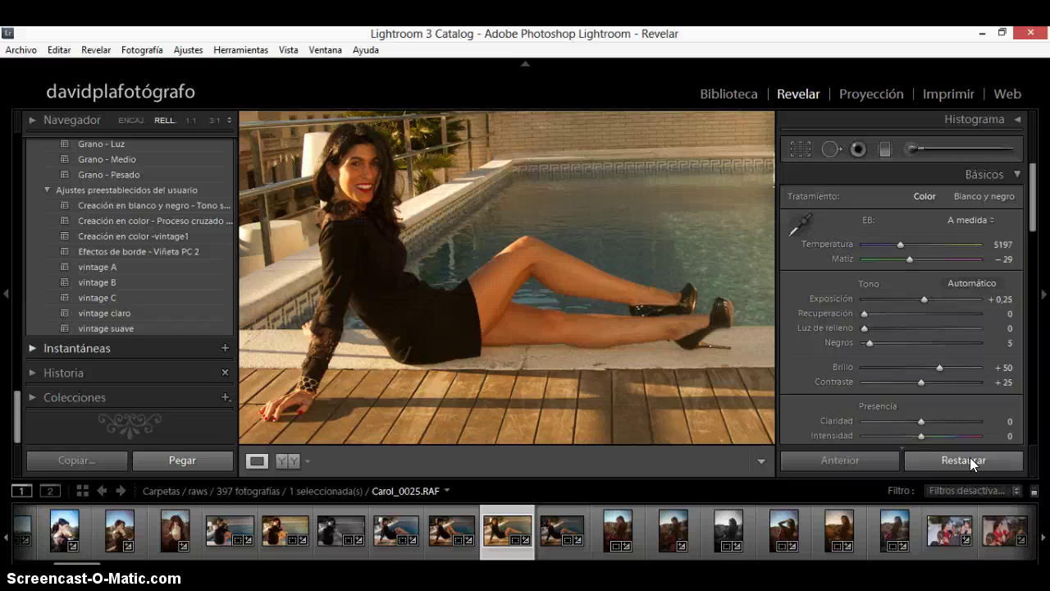
pyautogui.click(971, 463)
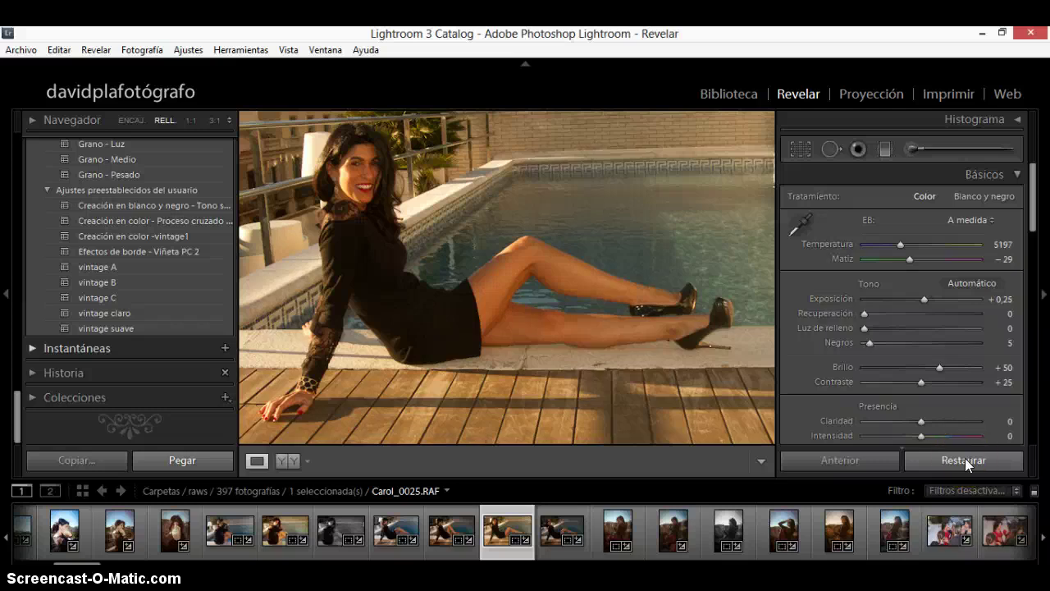